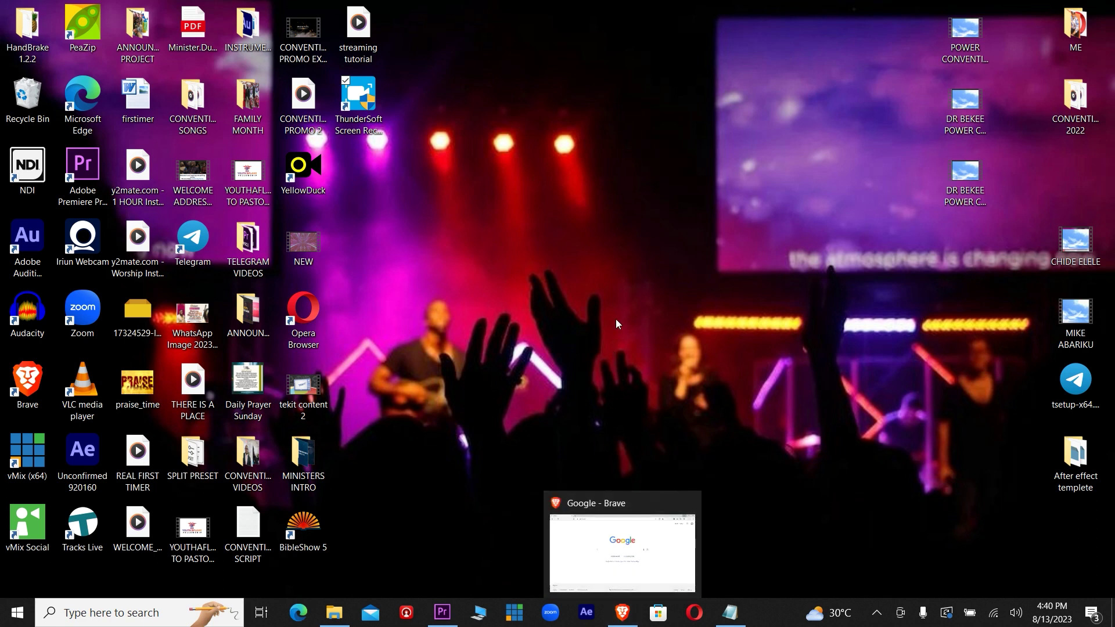
Launch vMix Basic HD from the taskbar, opening an empty project with two blank inputs.
{"action": "left_click", "coordinate": [516, 613]}
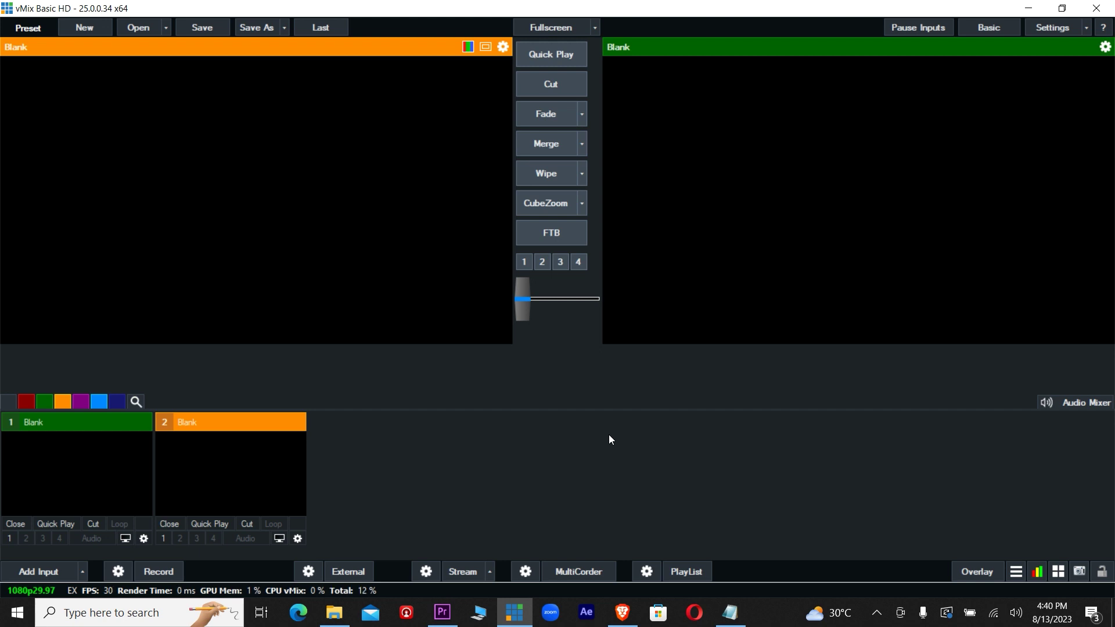
Search Google in Brave for 'yellow duck download' and open the yellowduck.tv site.
{"action": "left_click", "coordinate": [622, 613]}
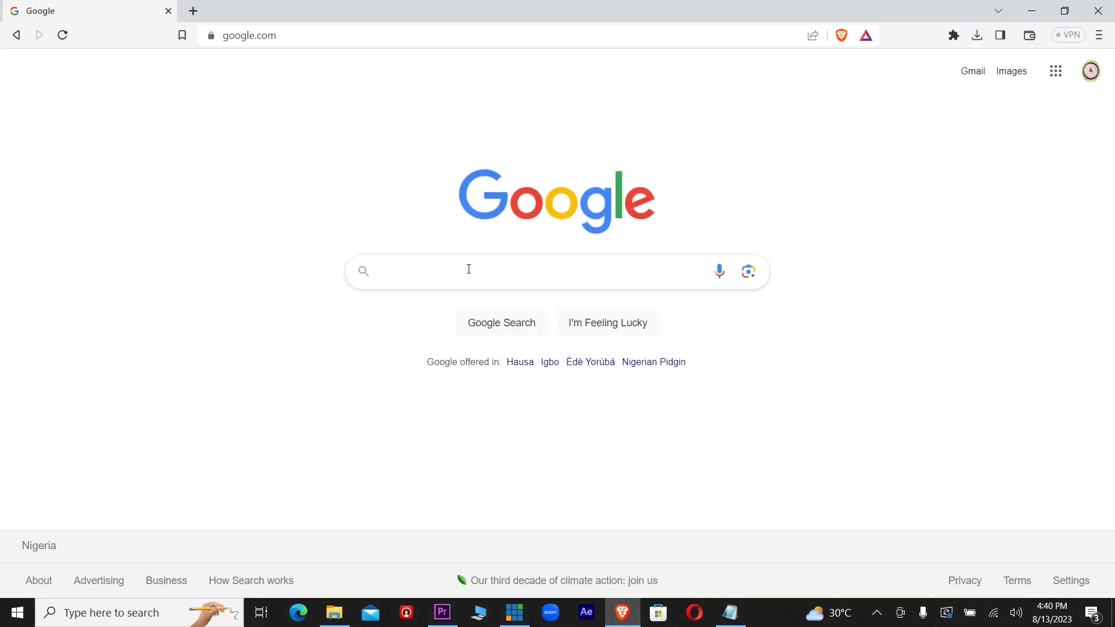
{"action": "left_click", "coordinate": [419, 273]}
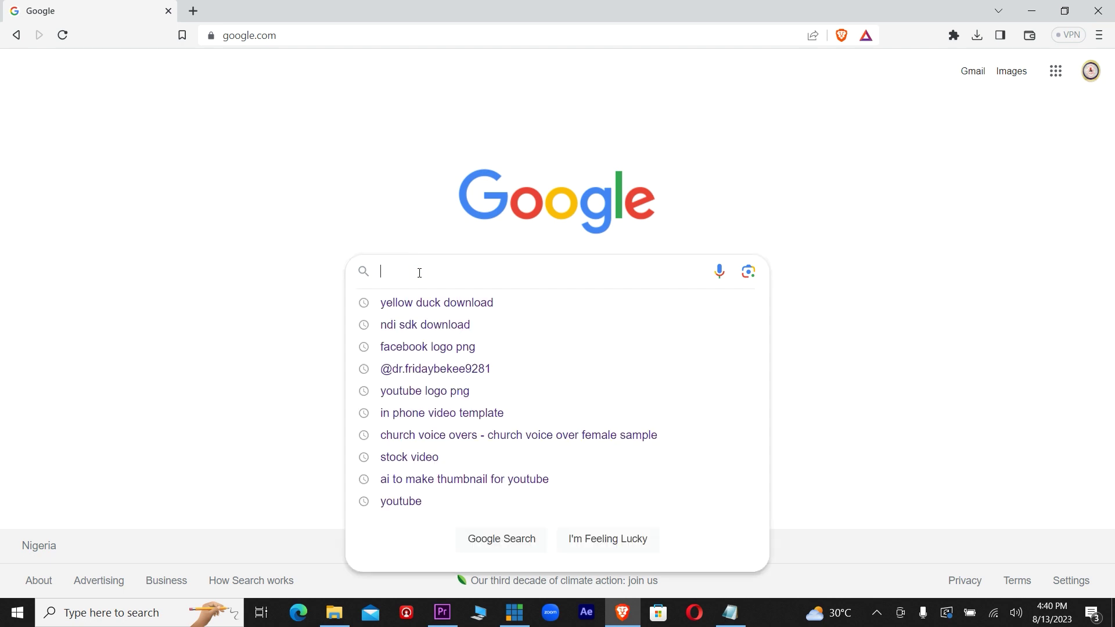
{"action": "type", "text": "y"}
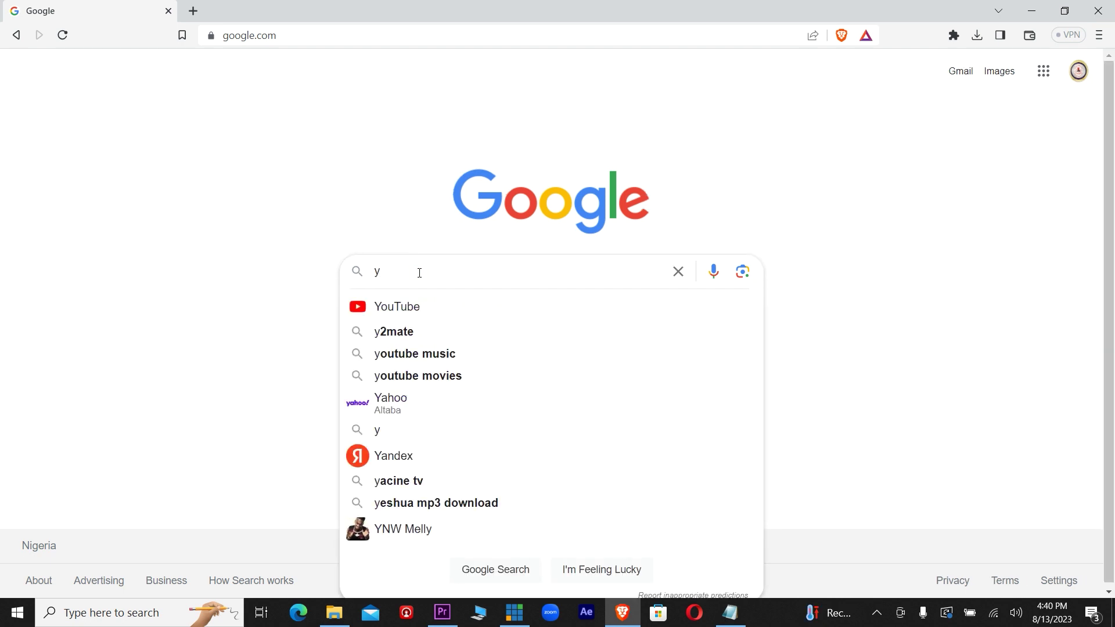
{"action": "type", "text": "el"}
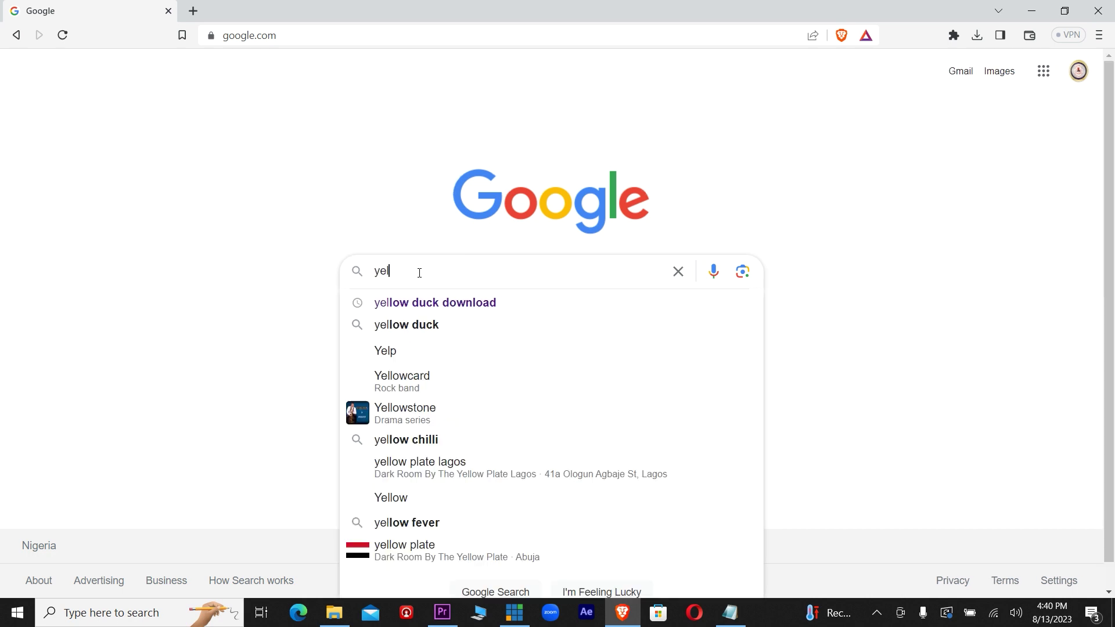
{"action": "type", "text": "lo"}
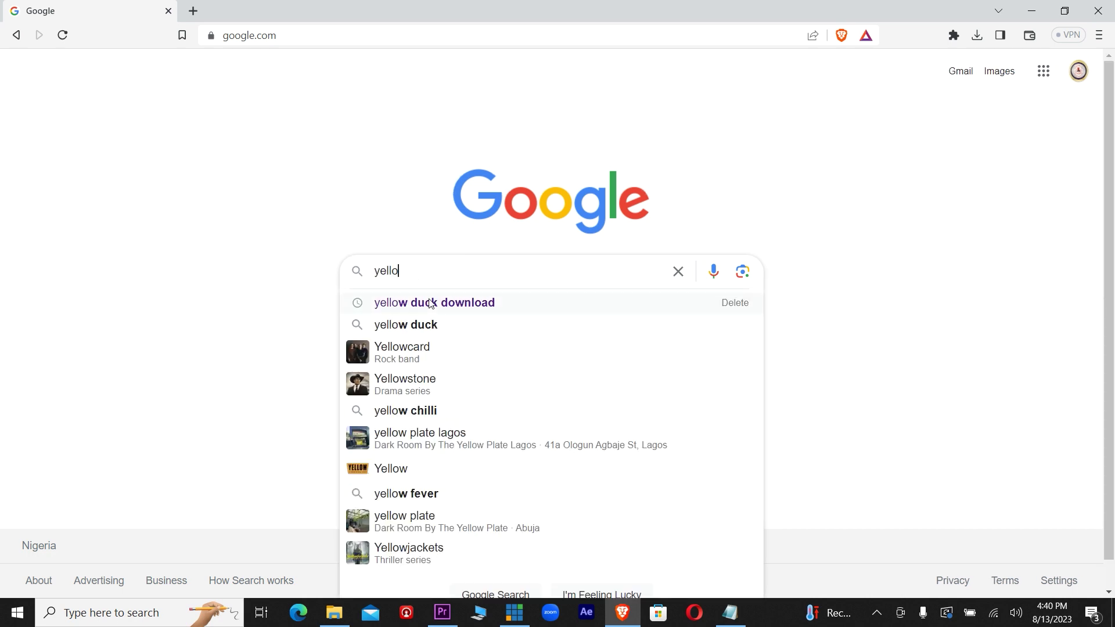
{"action": "left_click", "coordinate": [431, 304]}
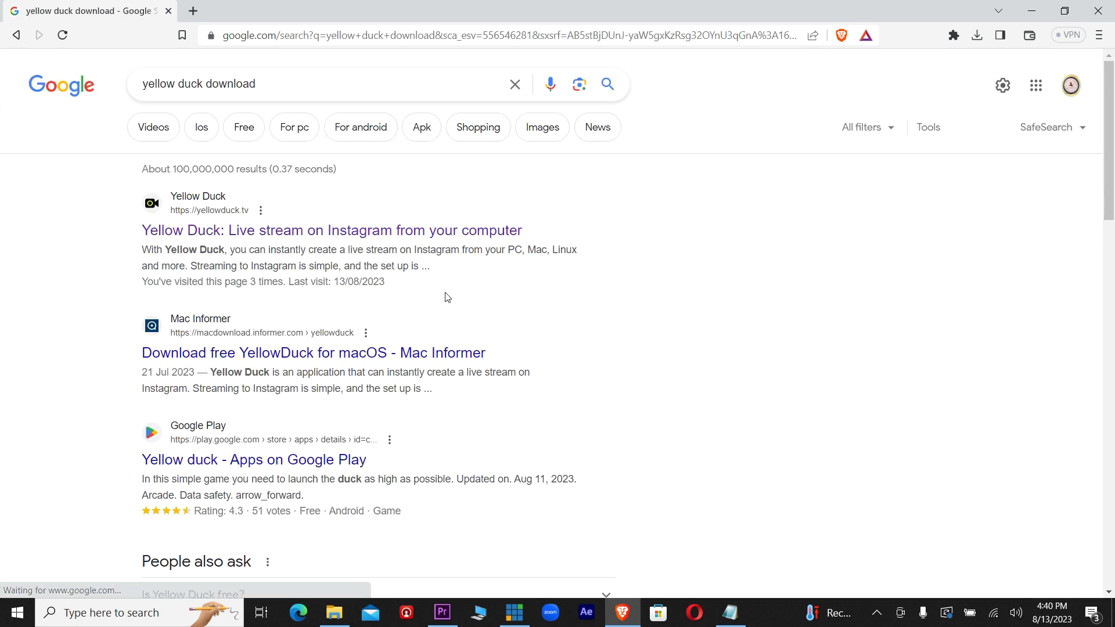
{"action": "left_click", "coordinate": [245, 231]}
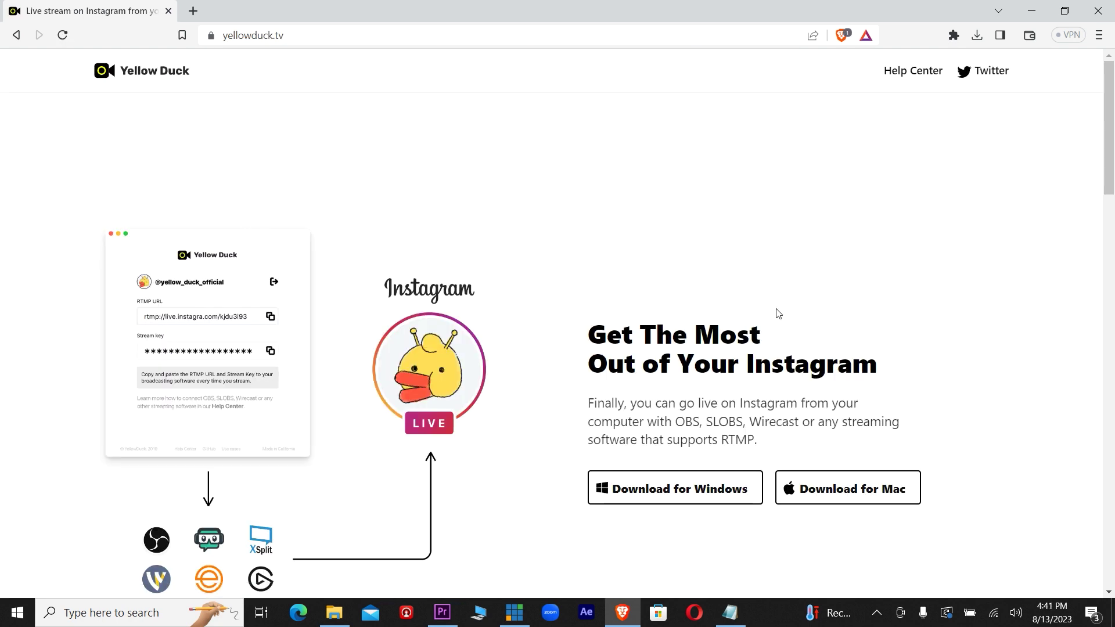
Start the Yellow Duck for Windows installer download and minimise Brave.
{"action": "left_click", "coordinate": [748, 481]}
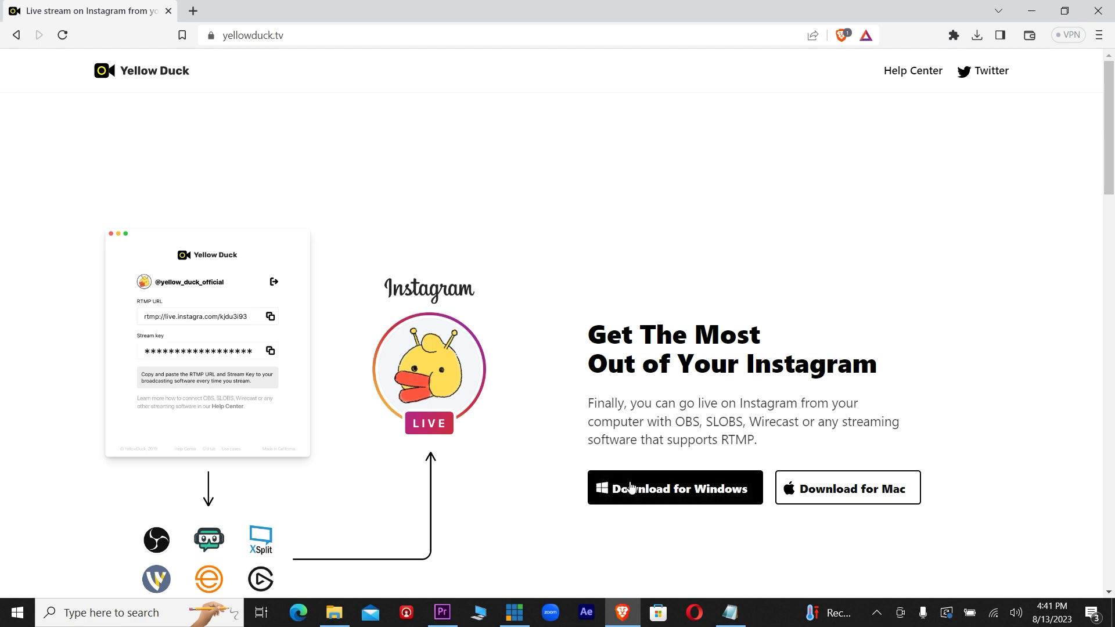
{"action": "left_click", "coordinate": [704, 502]}
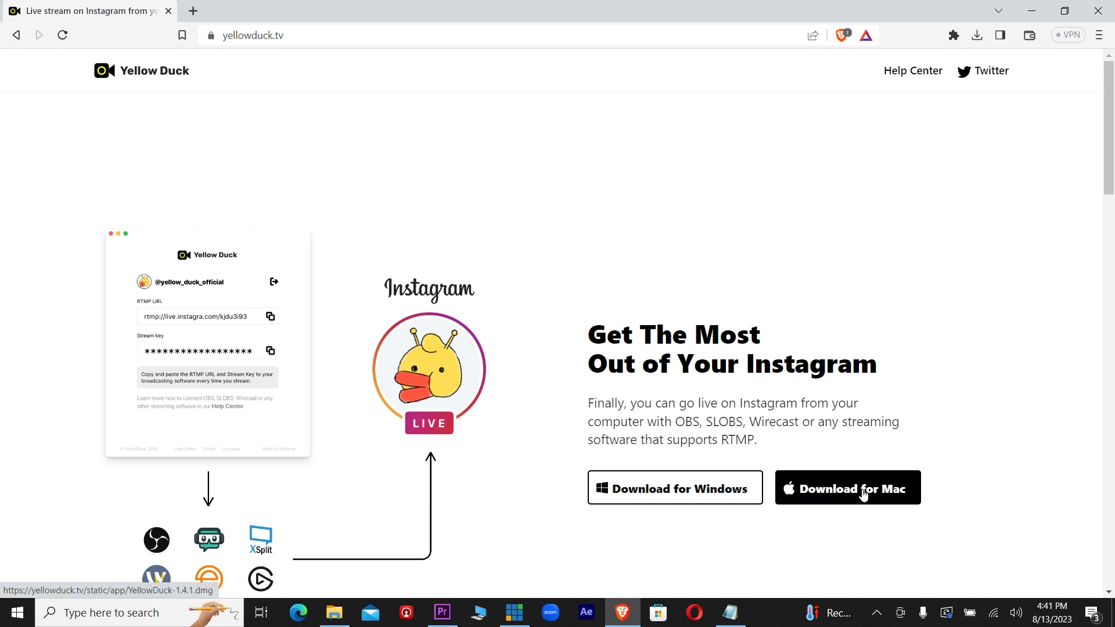
{"action": "left_click", "coordinate": [657, 493]}
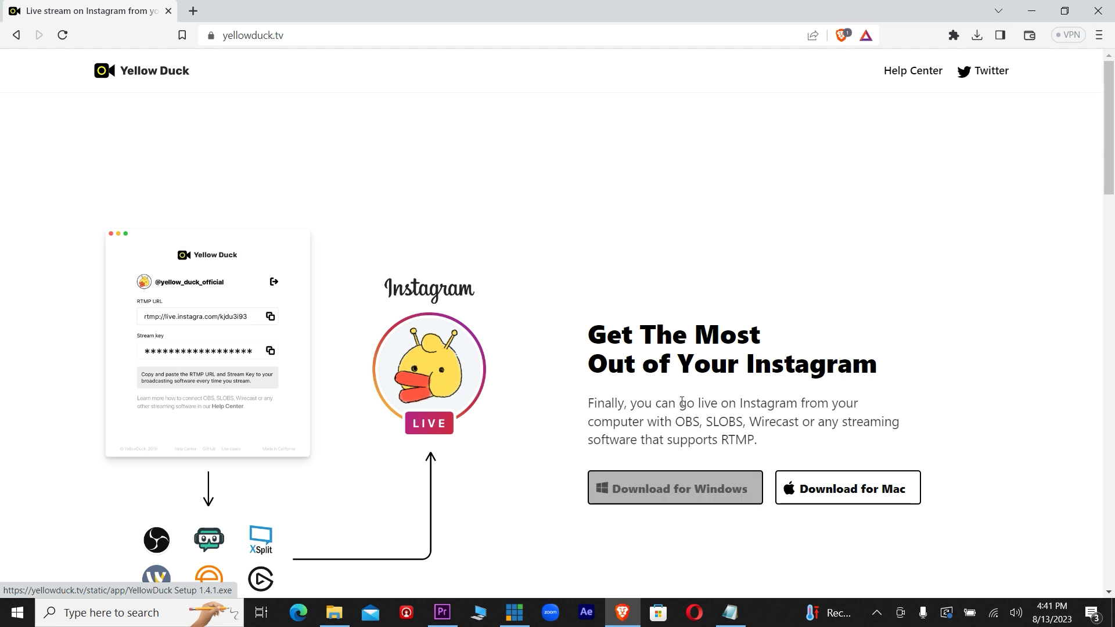
{"action": "left_click", "coordinate": [655, 486]}
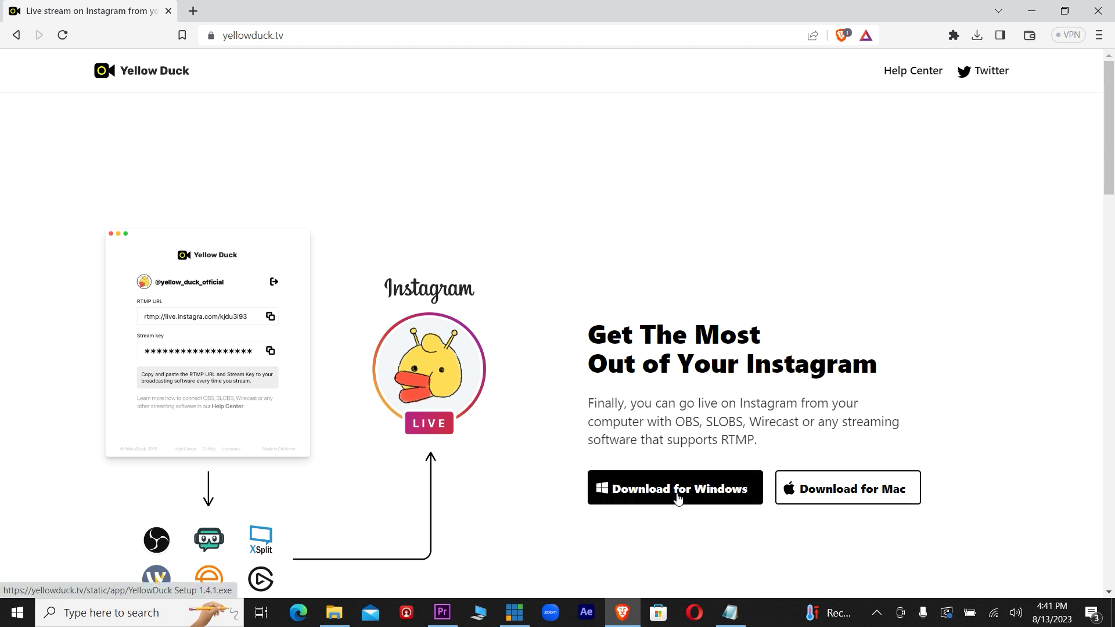
{"action": "left_click", "coordinate": [1031, 11]}
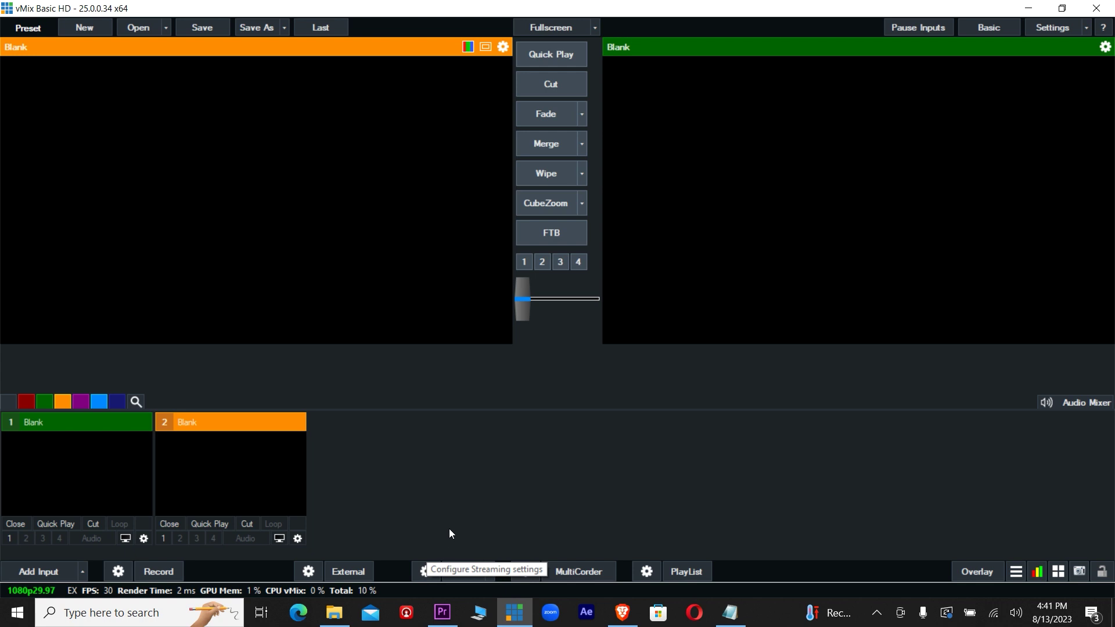
Open vMix Streaming Settings and view destination 2 and the custom RTMP destination 3.
{"action": "left_click", "coordinate": [426, 572]}
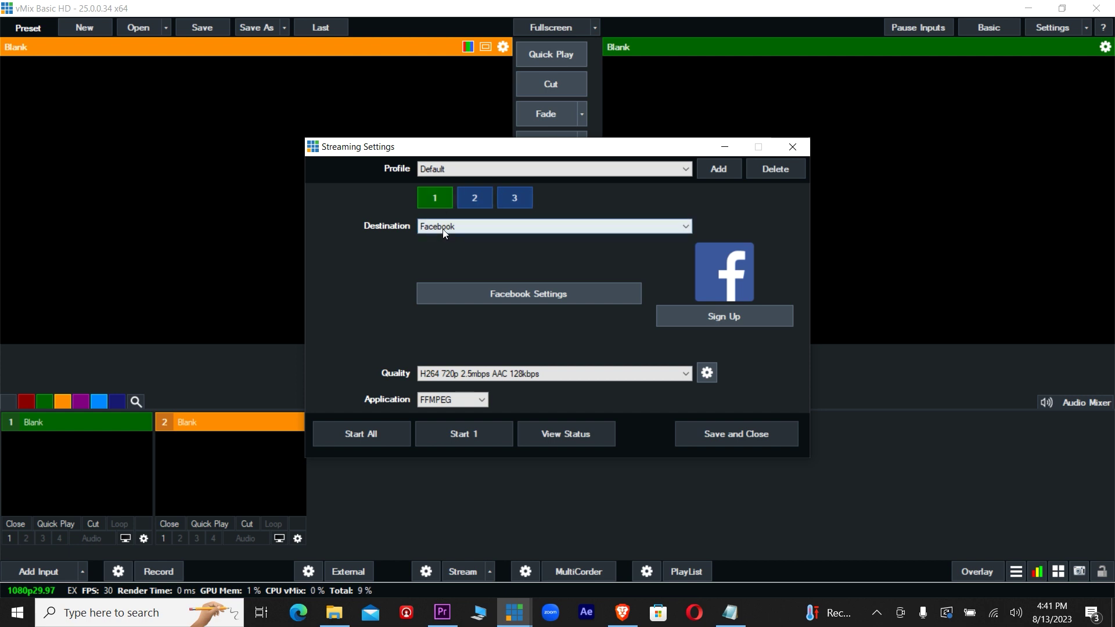
{"action": "left_click", "coordinate": [461, 197]}
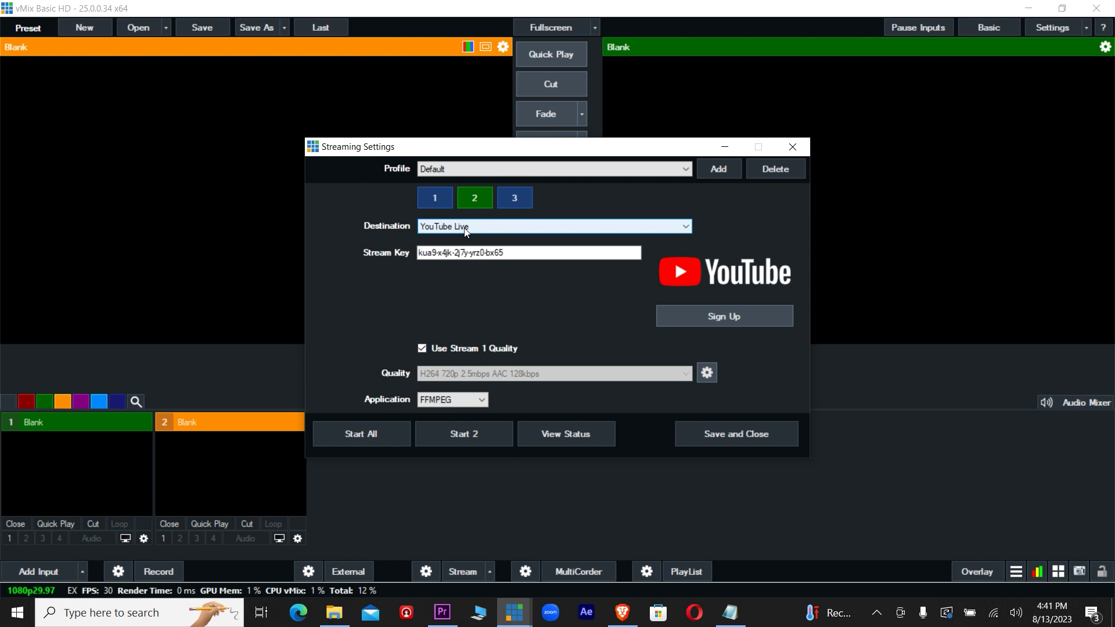
{"action": "left_click", "coordinate": [518, 199]}
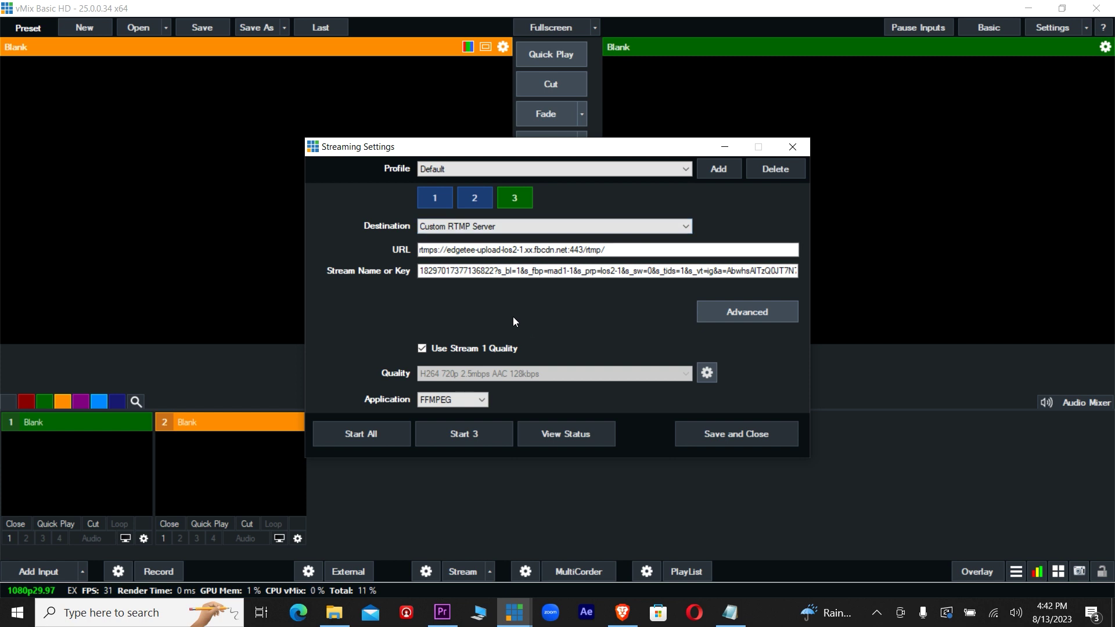
Search Windows for 'yello' and launch the YellowDuck app.
{"action": "left_click", "coordinate": [181, 615]}
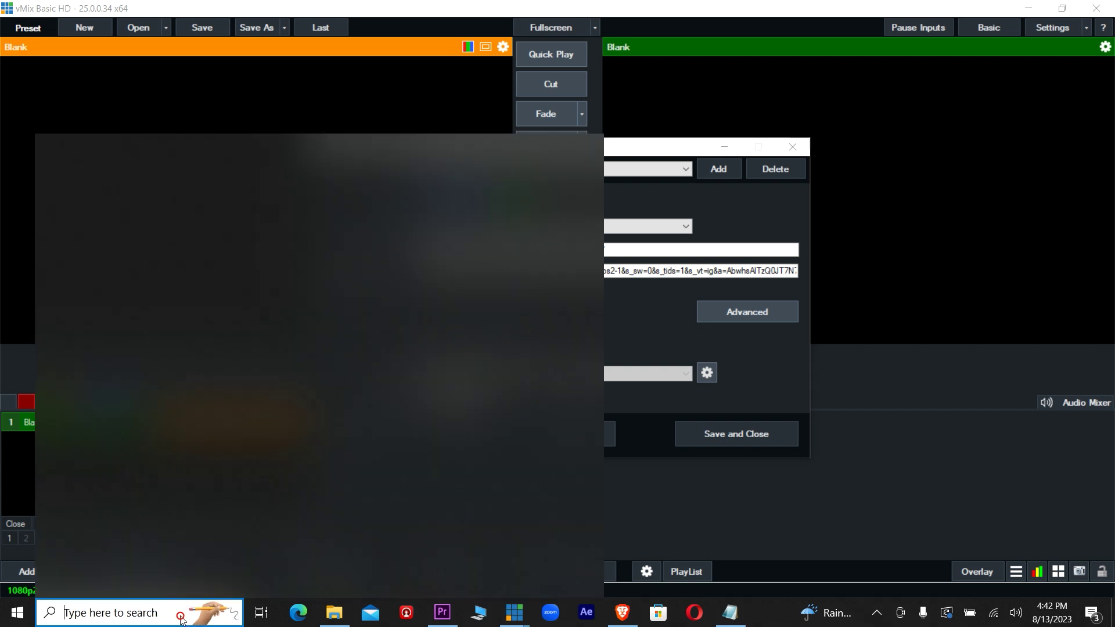
{"action": "type", "text": "ye"}
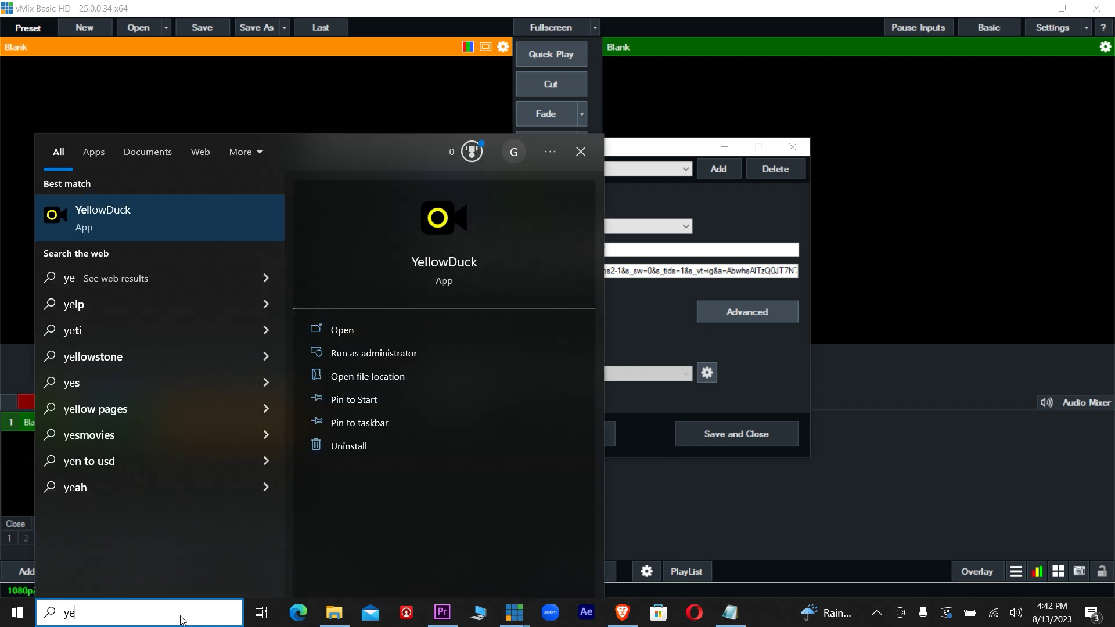
{"action": "type", "text": "llo"}
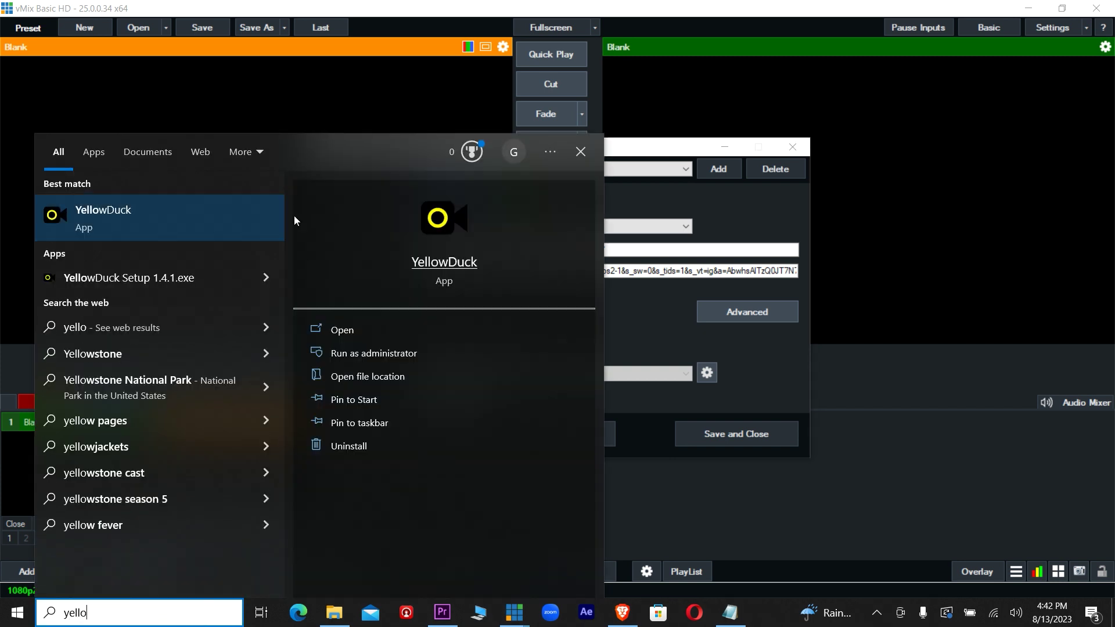
{"action": "left_click", "coordinate": [168, 224]}
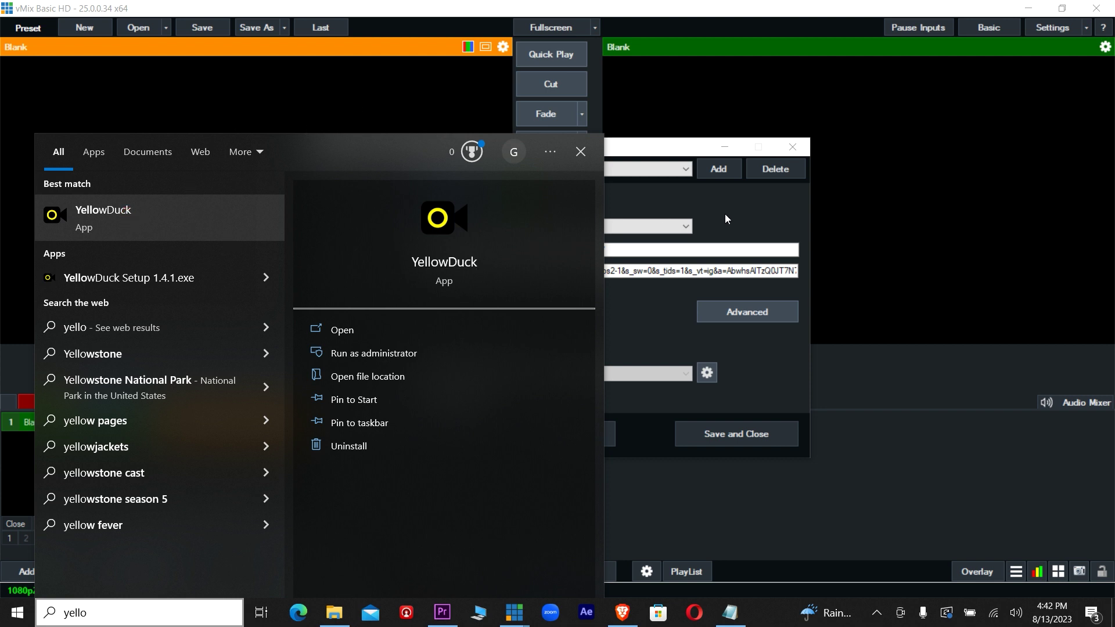
{"action": "key", "text": "Escape"}
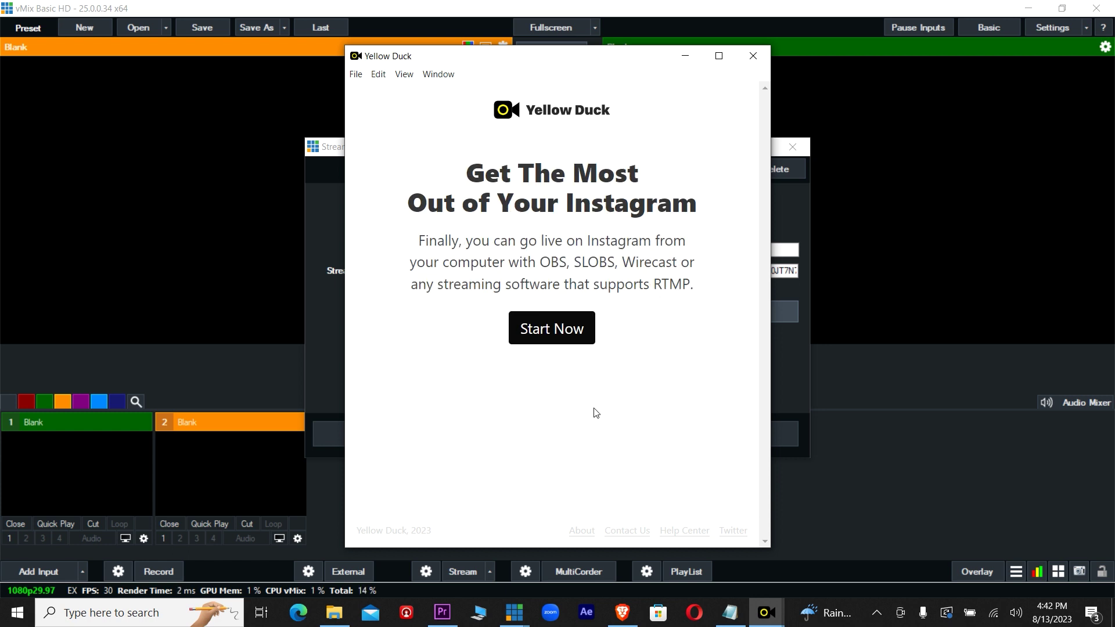
Sign in to Instagram in Yellow Duck with the account email and password.
{"action": "left_click", "coordinate": [556, 335]}
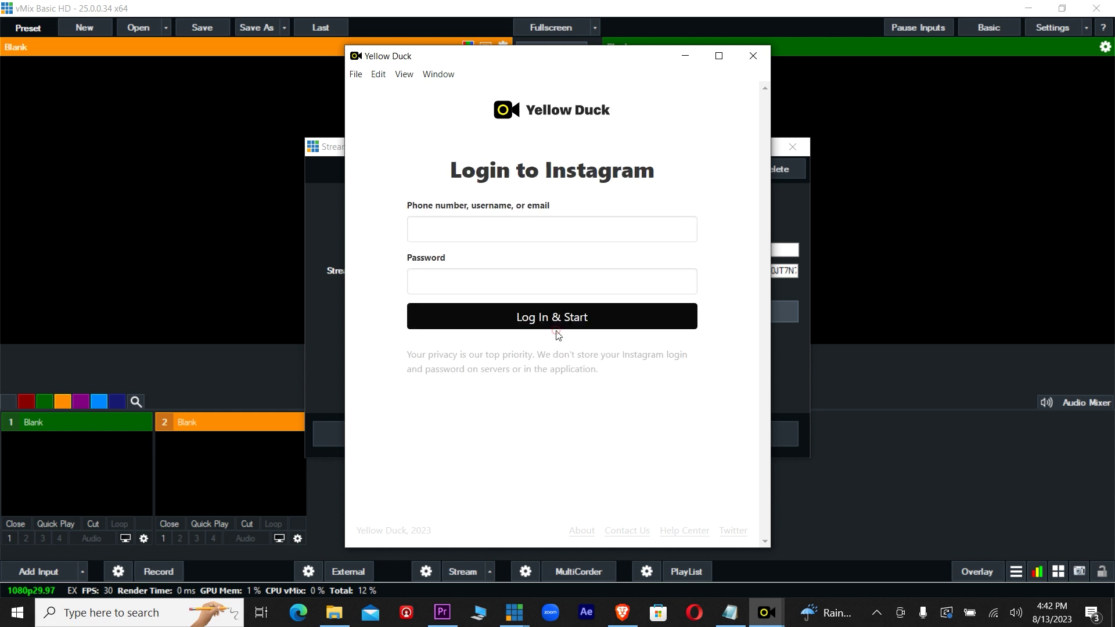
{"action": "left_click", "coordinate": [478, 233]}
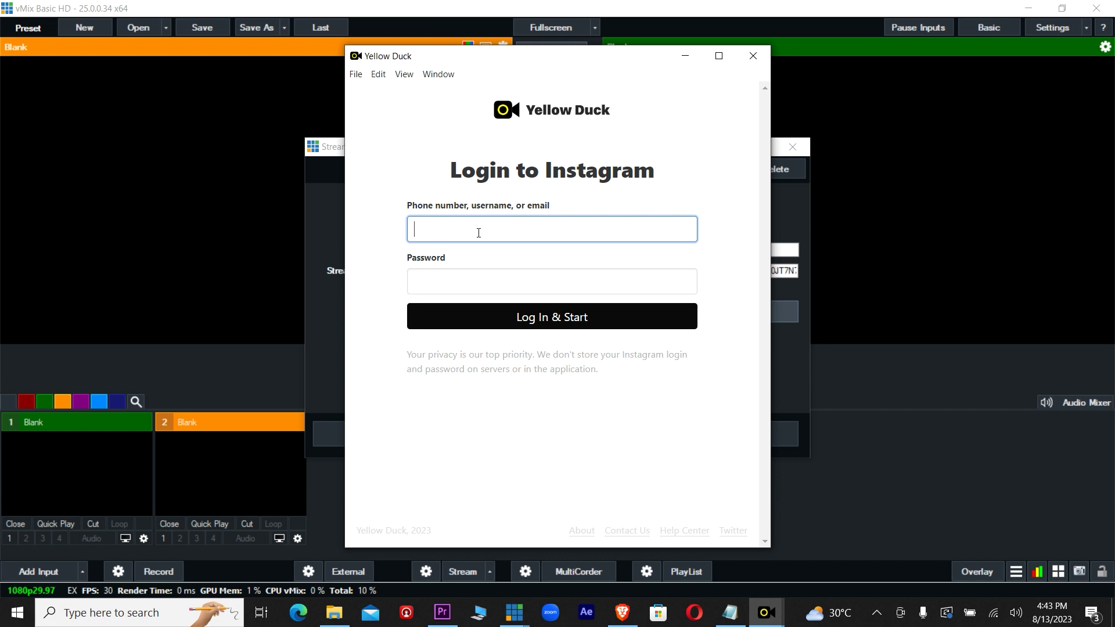
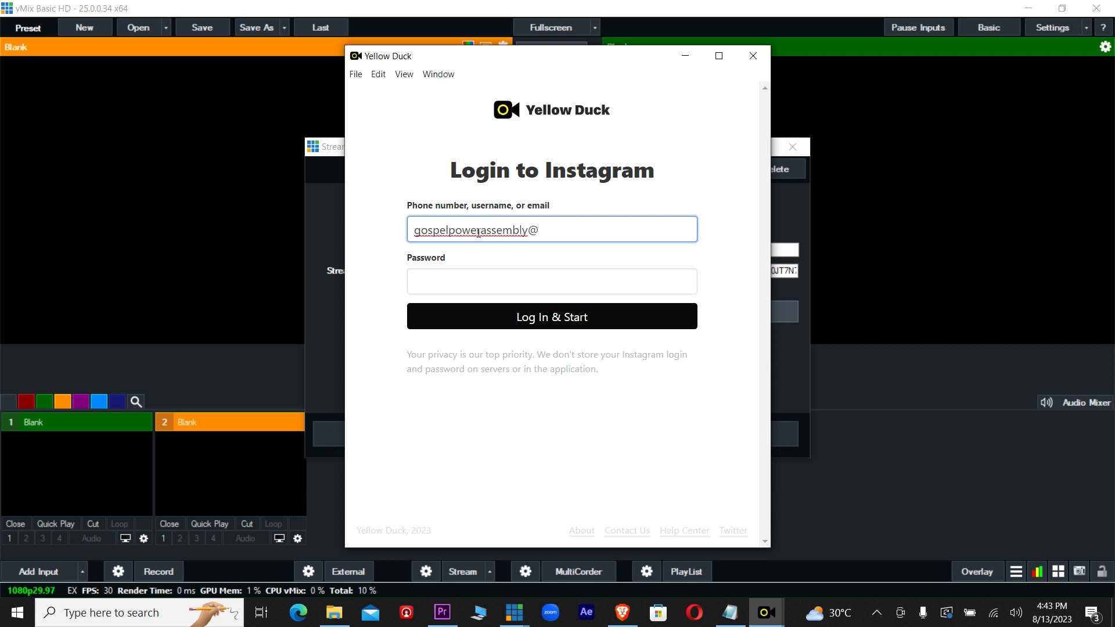
{"action": "left_click", "coordinate": [487, 286]}
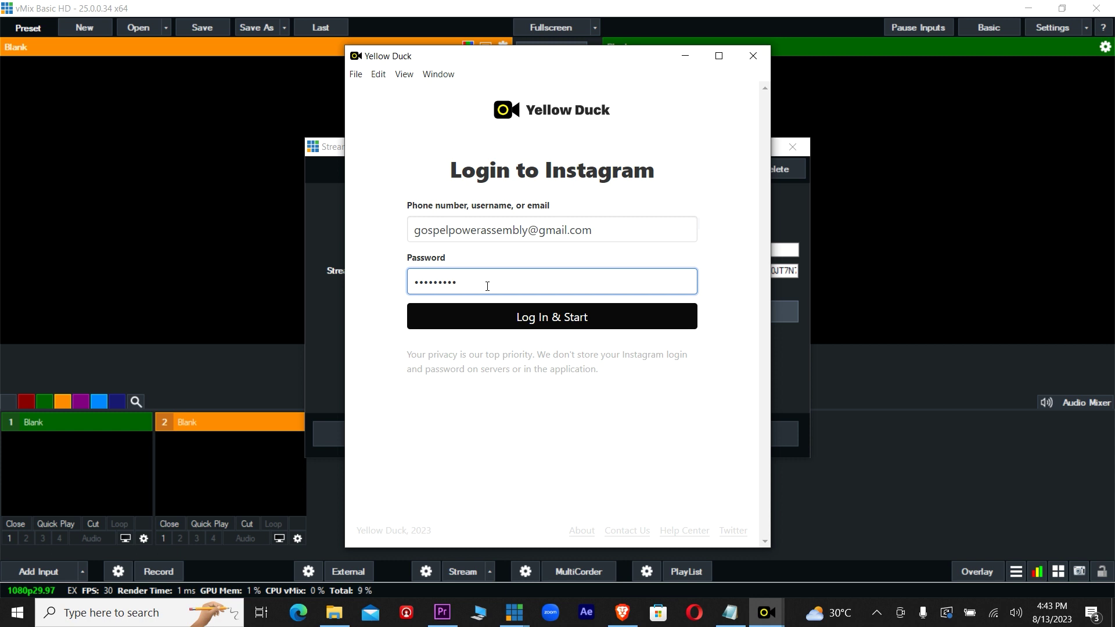
{"action": "left_click", "coordinate": [527, 321]}
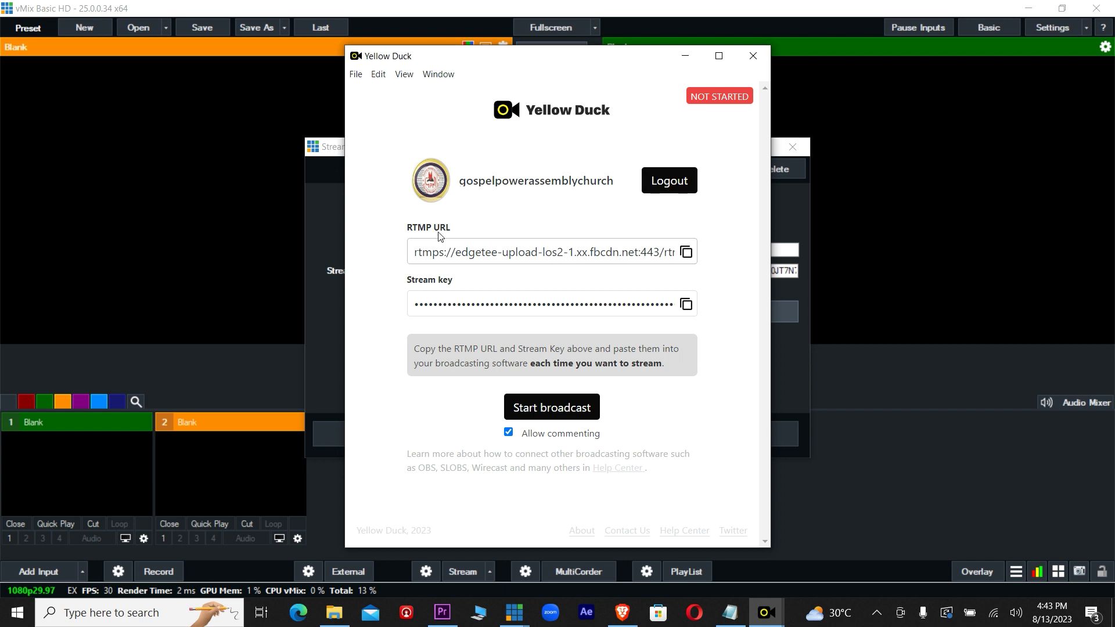
Close the leftover Instagram login window covering Yellow Duck.
{"action": "left_click_drag", "start_coordinate": [513, 66], "coordinate": [790, 91]}
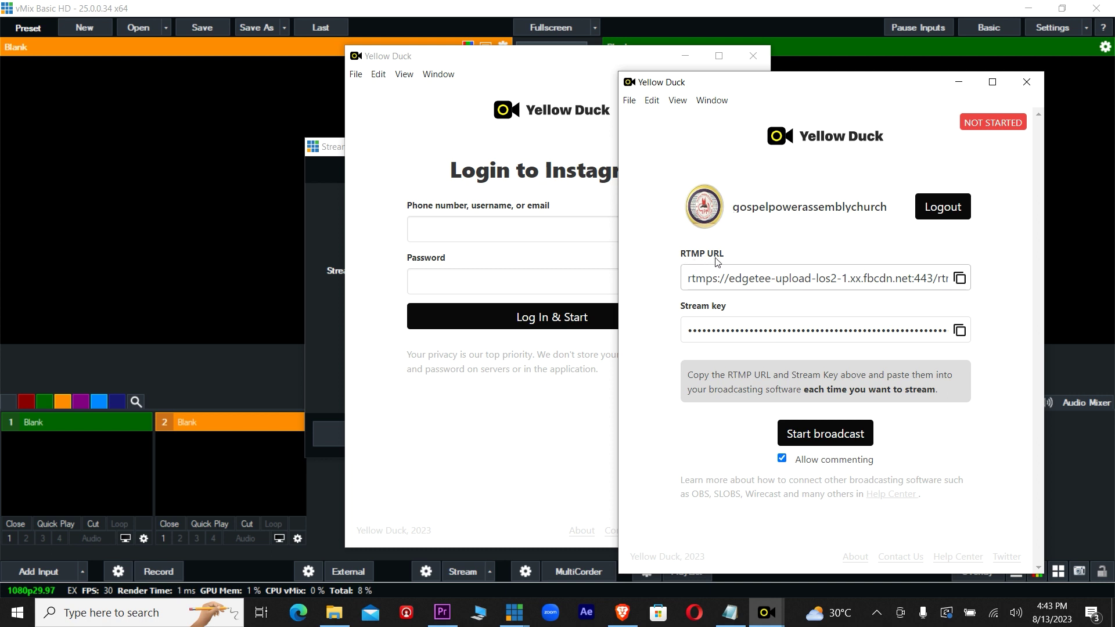
{"action": "left_click", "coordinate": [960, 280]}
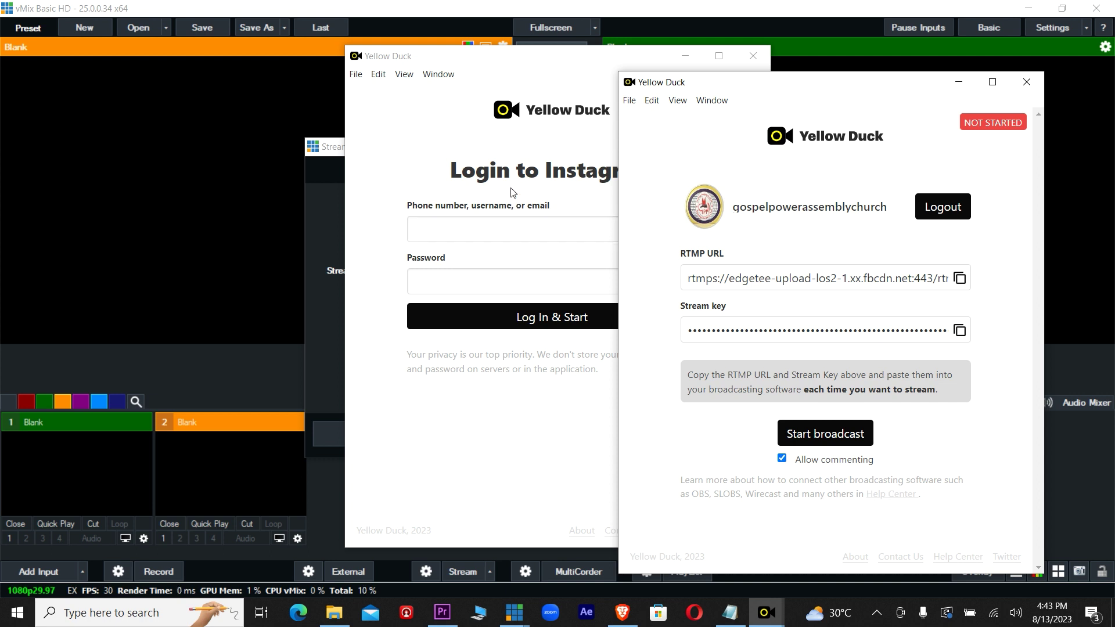
{"action": "left_click", "coordinate": [511, 69]}
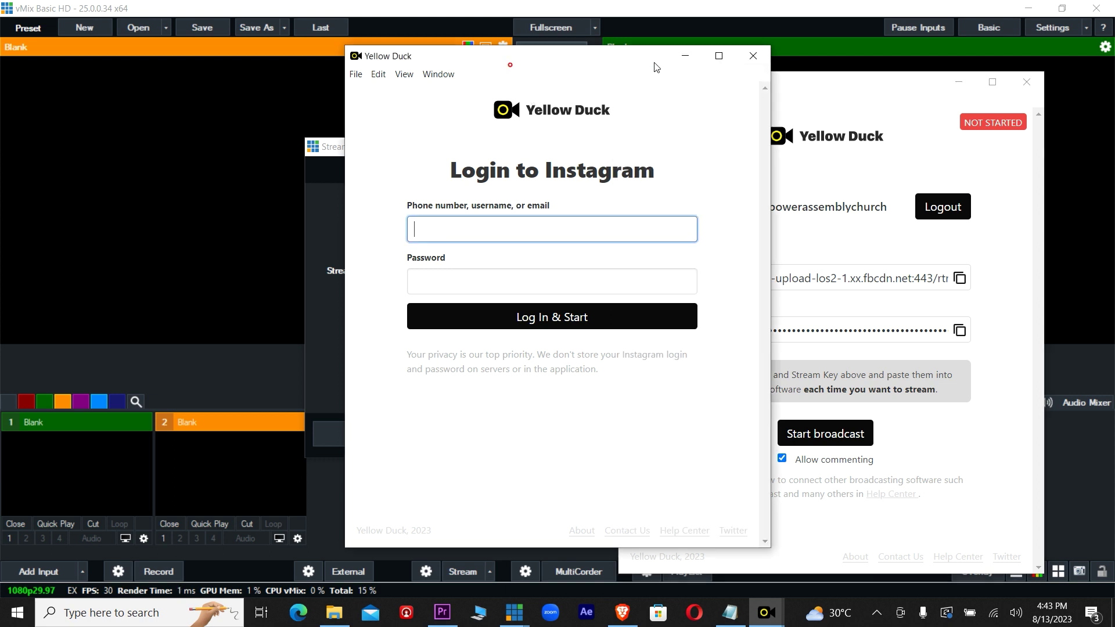
{"action": "left_click", "coordinate": [751, 53]}
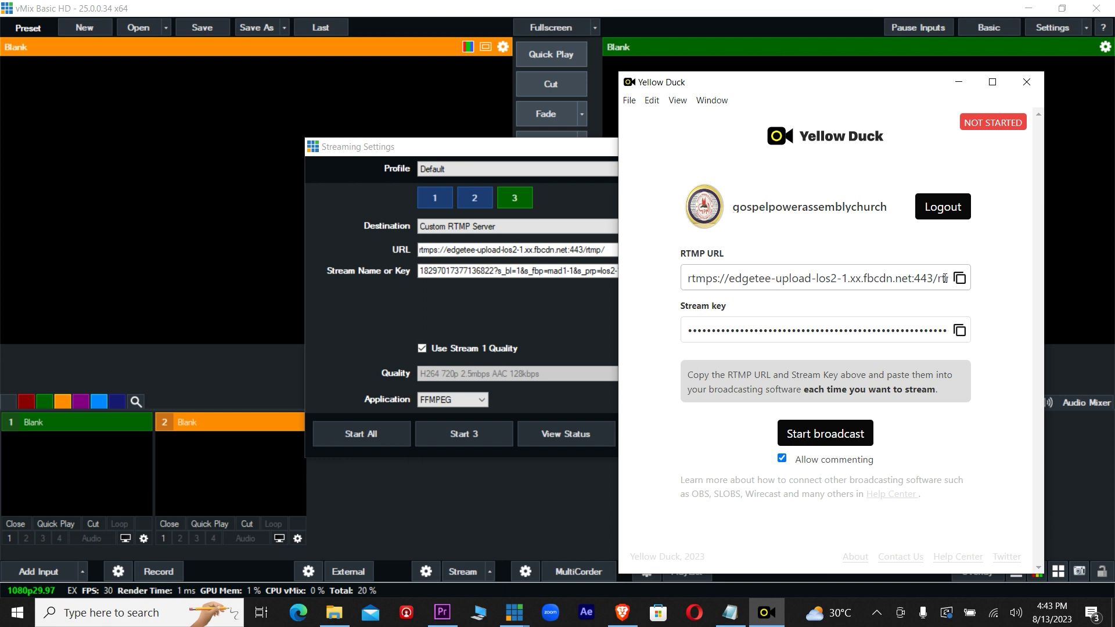
Replace vMix stream 3's server URL with Yellow Duck's RTMP URL.
{"action": "left_click", "coordinate": [959, 279]}
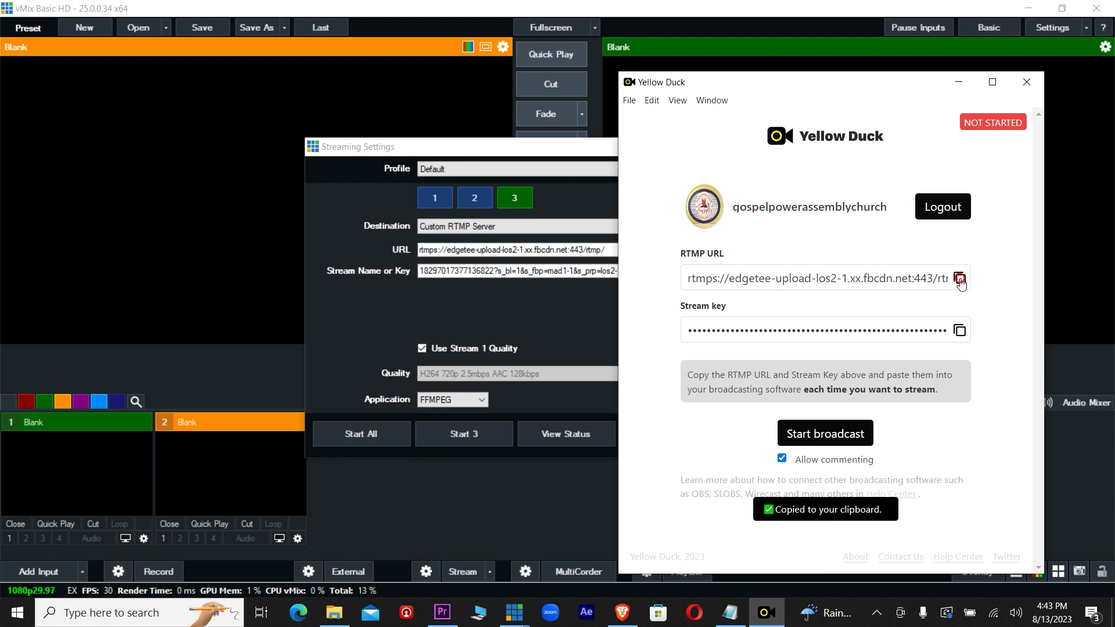
{"action": "left_click", "coordinate": [452, 250]}
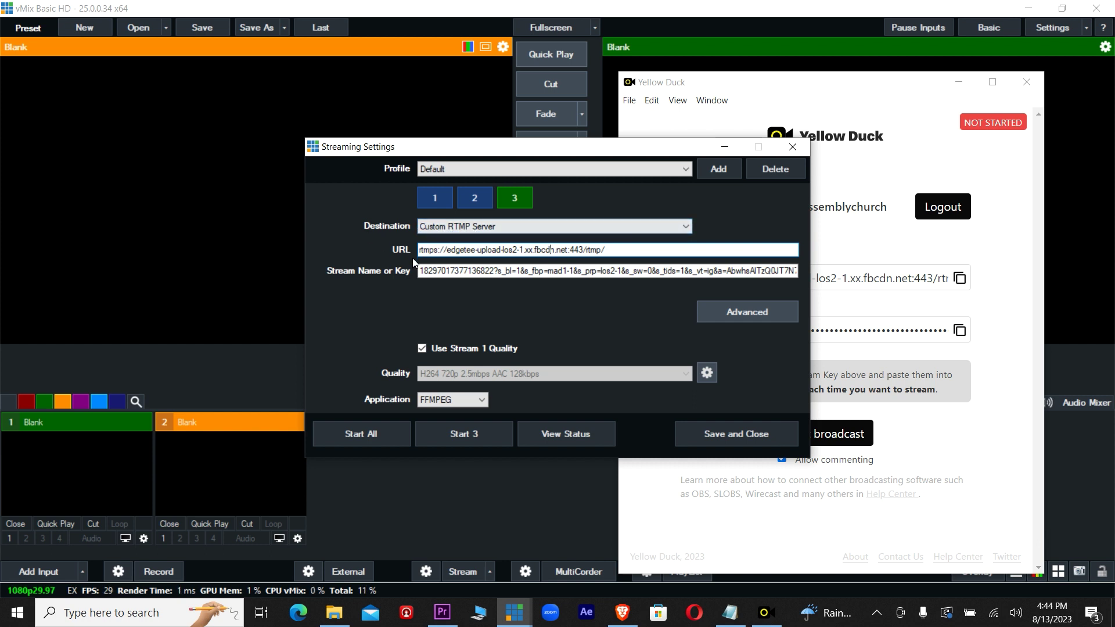
{"action": "left_click_drag", "start_coordinate": [617, 252], "coordinate": [413, 251]}
{"action": "key", "text": "BackSpace"}
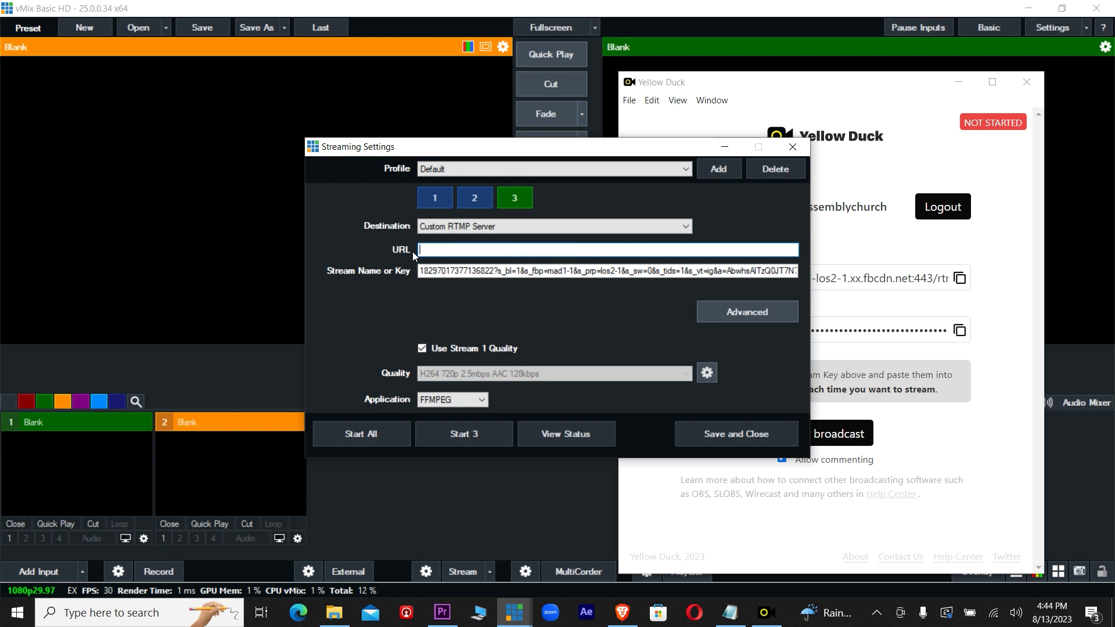
{"action": "key", "text": "ctrl+v"}
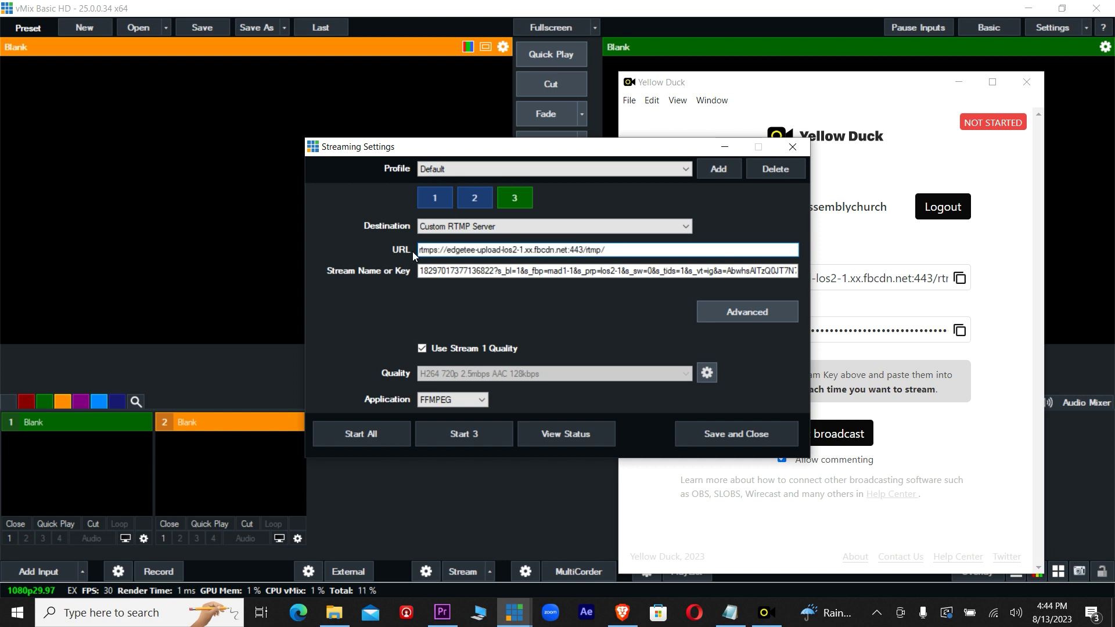
Put Yellow Duck's stream key into vMix's Stream Name or Key field.
{"action": "left_click", "coordinate": [868, 100]}
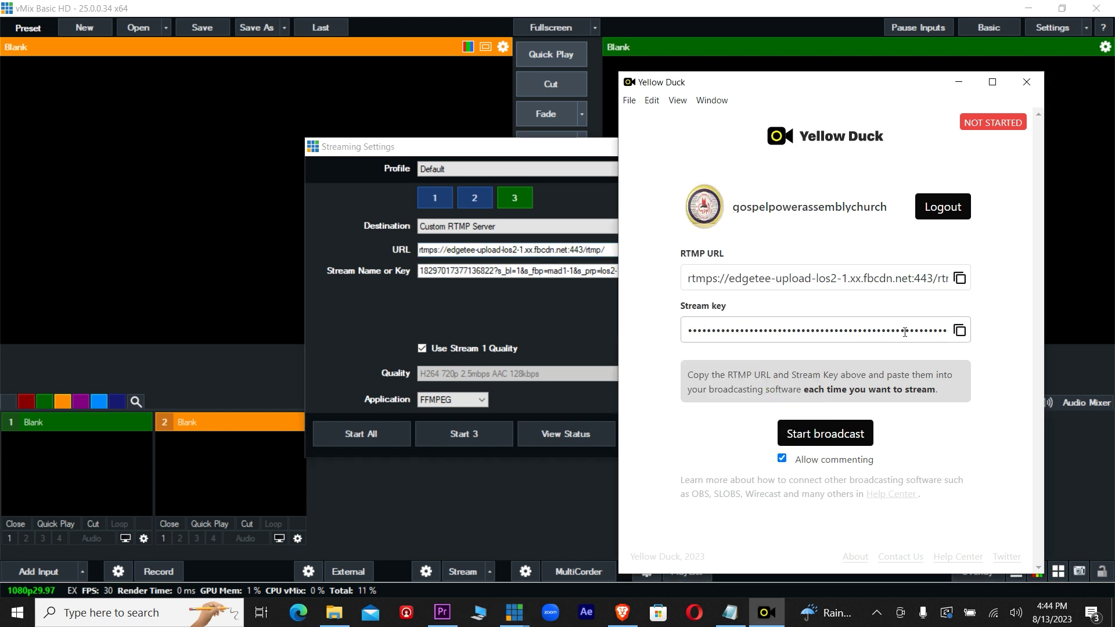
{"action": "left_click", "coordinate": [960, 331]}
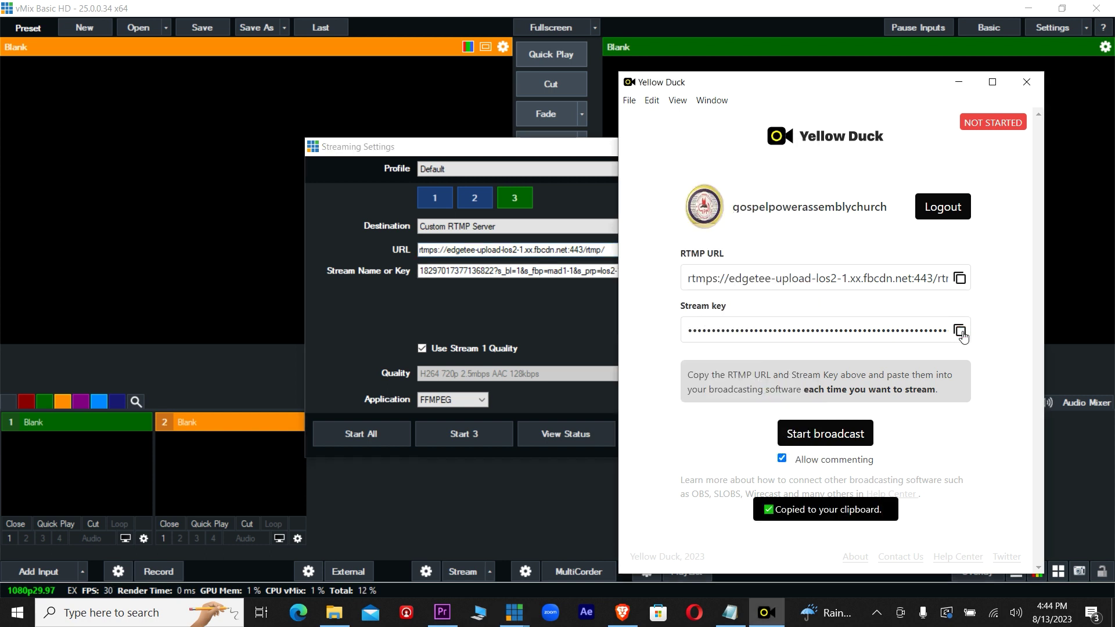
{"action": "left_click", "coordinate": [482, 272]}
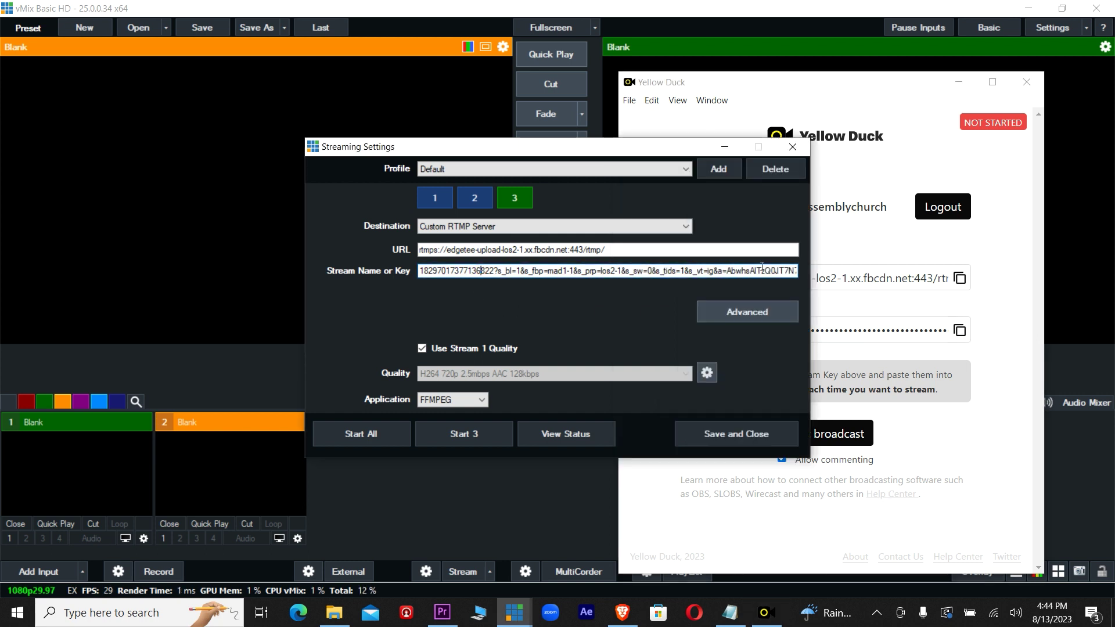
{"action": "key", "text": "ctrl+a"}
{"action": "key", "text": "ctrl+v"}
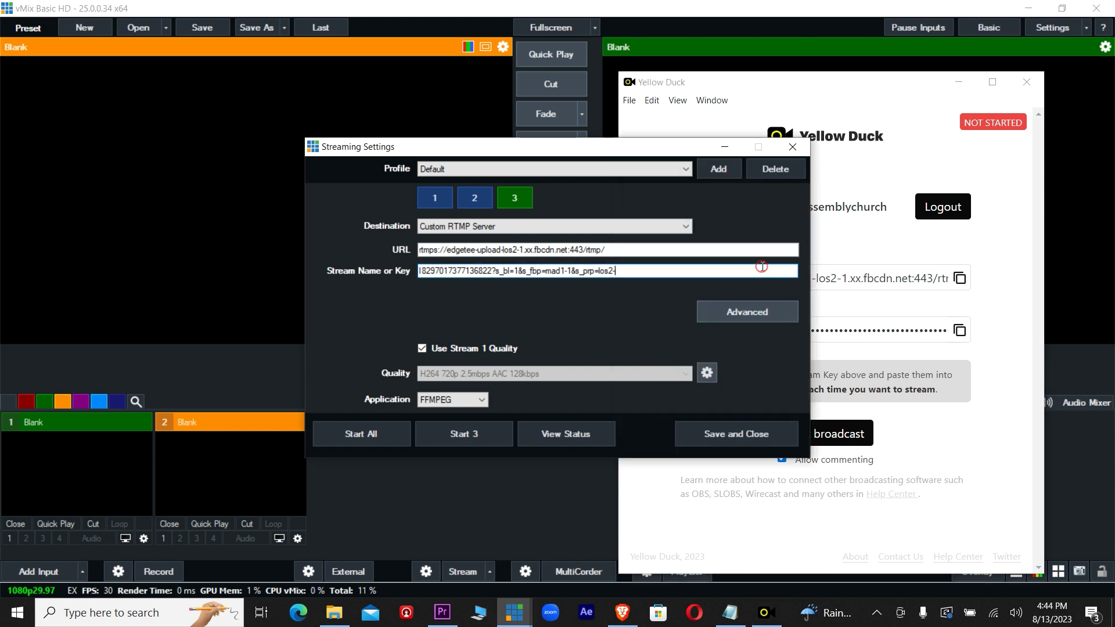
{"action": "key", "text": "BackSpace"}
{"action": "key", "text": "BackSpace"}
{"action": "key", "text": "BackSpace"}
{"action": "key", "text": "BackSpace"}
{"action": "key", "text": "BackSpace"}
{"action": "key", "text": "BackSpace"}
{"action": "key", "text": "BackSpace"}
{"action": "key", "text": "BackSpace"}
{"action": "key", "text": "BackSpace"}
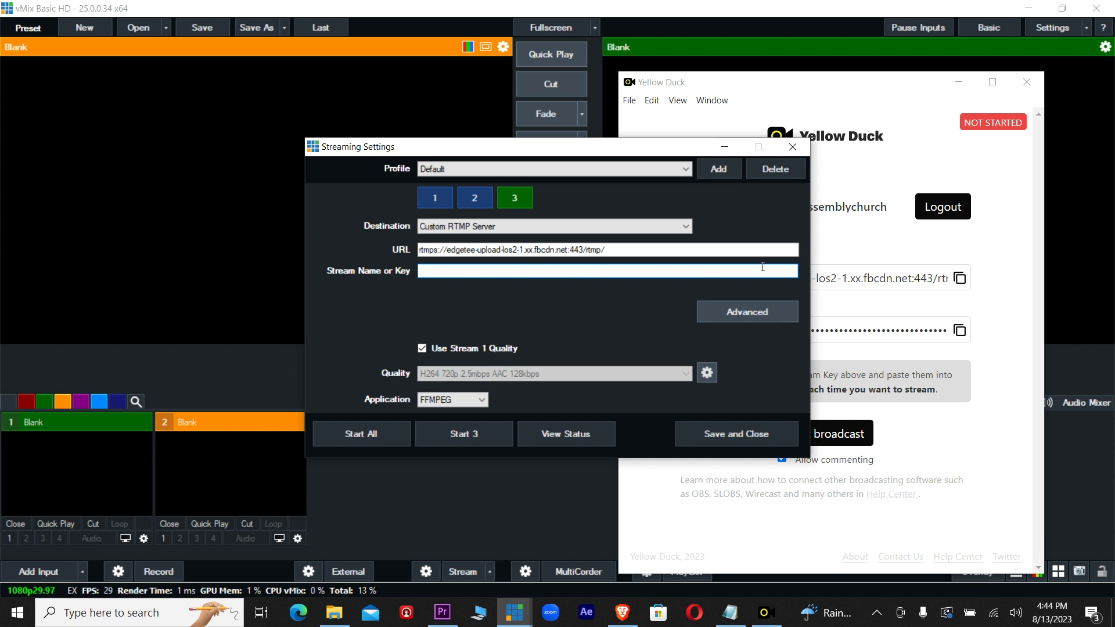
{"action": "key", "text": "ctrl+v"}
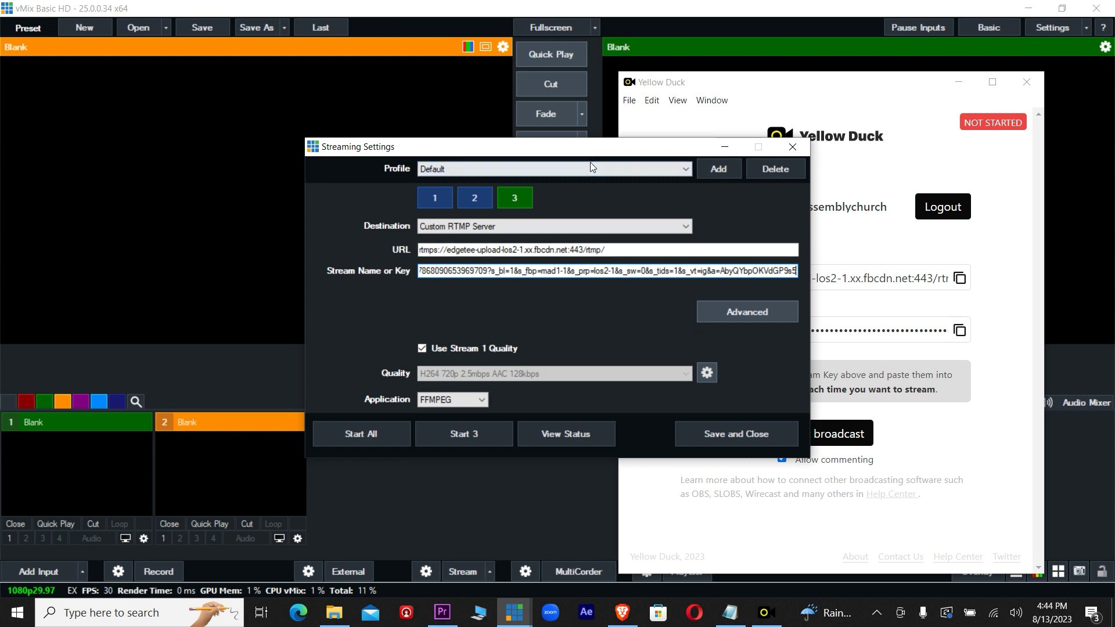
Start stream 3 and bring the main vMix window to the front.
{"action": "left_click_drag", "start_coordinate": [588, 152], "coordinate": [466, 120]}
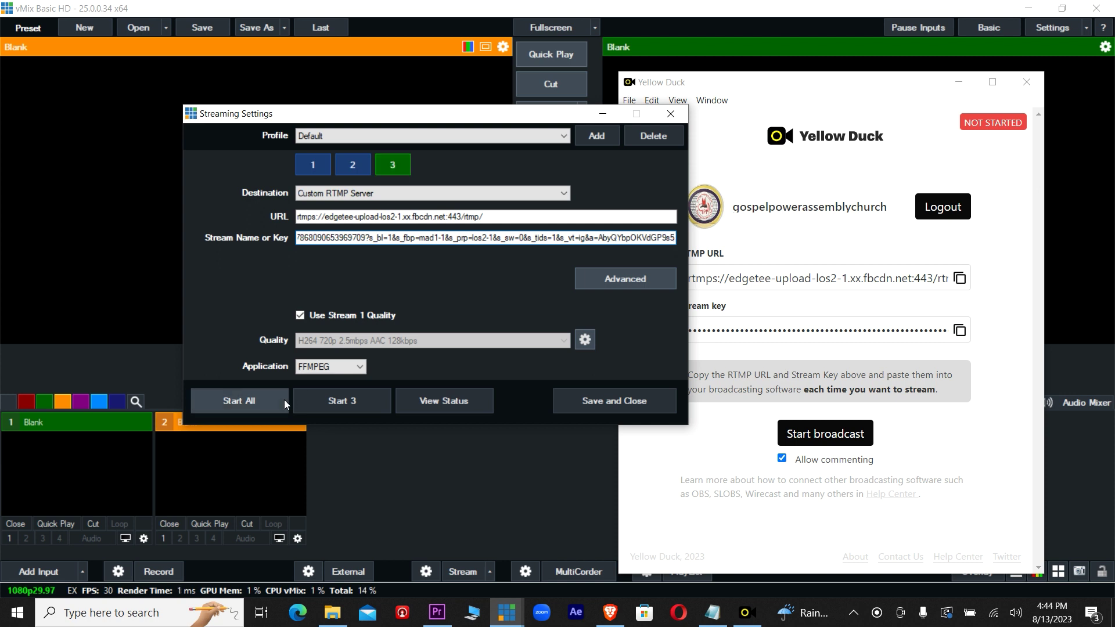
{"action": "left_click", "coordinate": [347, 405]}
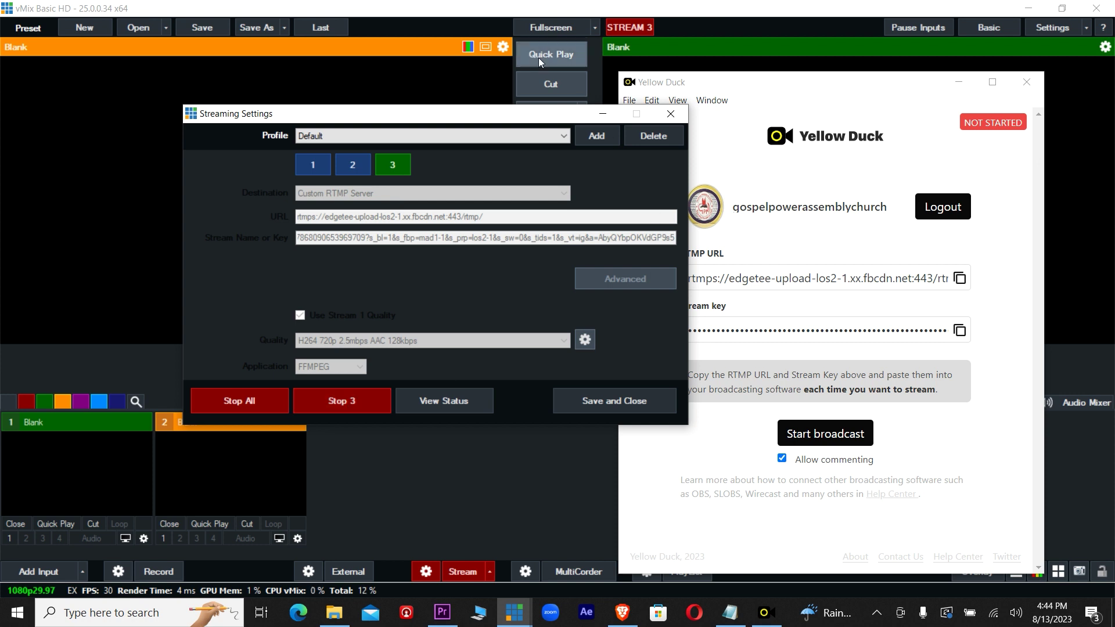
{"action": "left_click", "coordinate": [489, 15]}
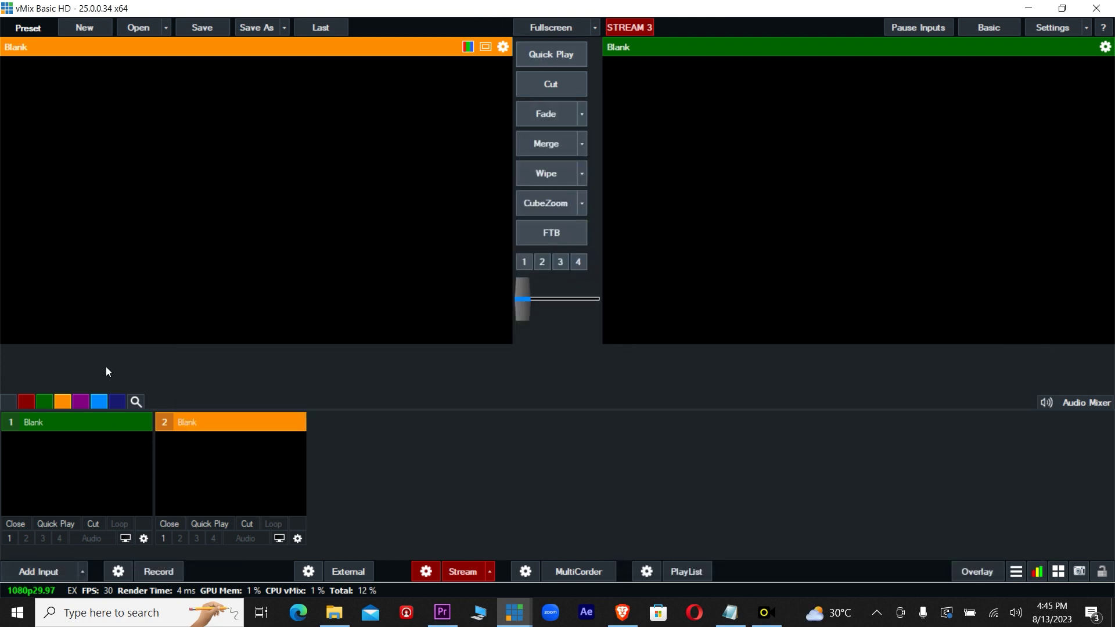
{"action": "left_click", "coordinate": [46, 573]}
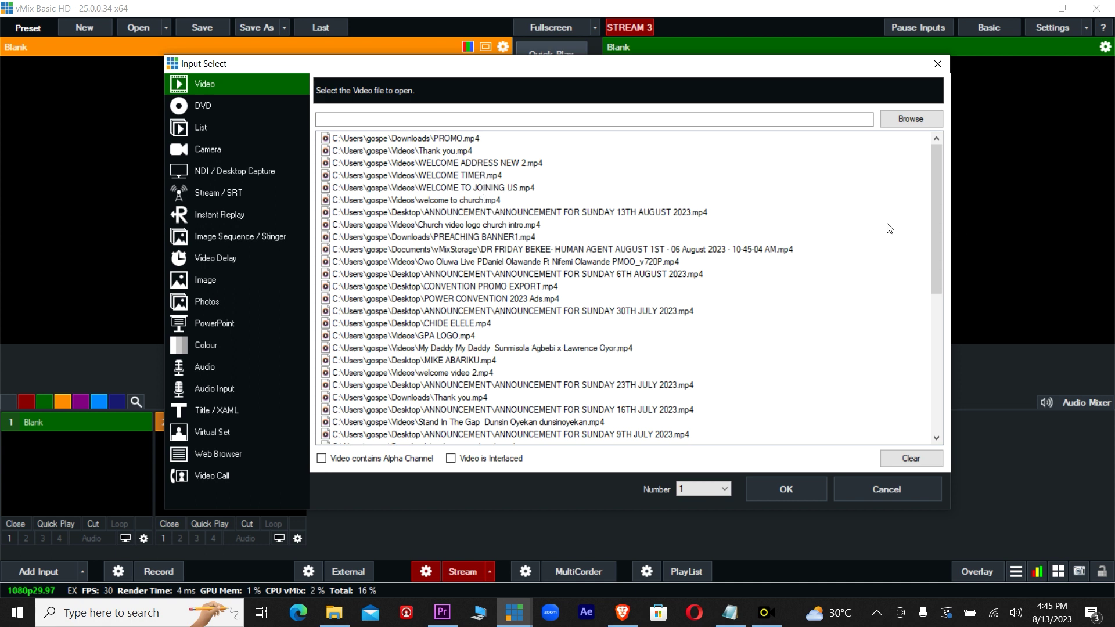
{"action": "left_click_drag", "start_coordinate": [937, 222], "coordinate": [943, 382]}
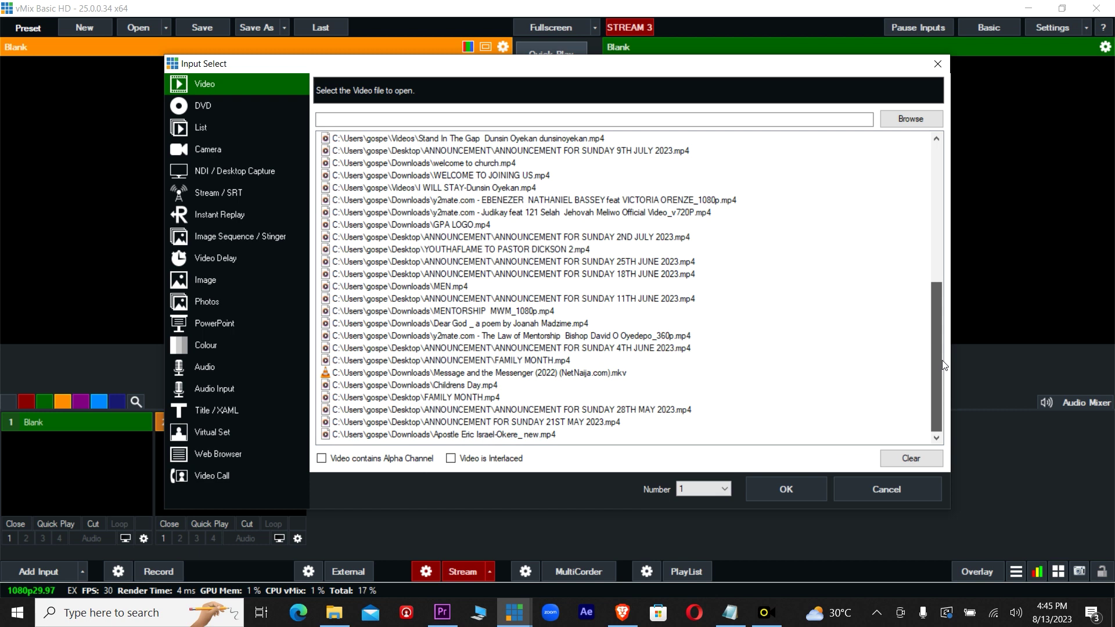
{"action": "left_click_drag", "start_coordinate": [943, 384], "coordinate": [941, 353]}
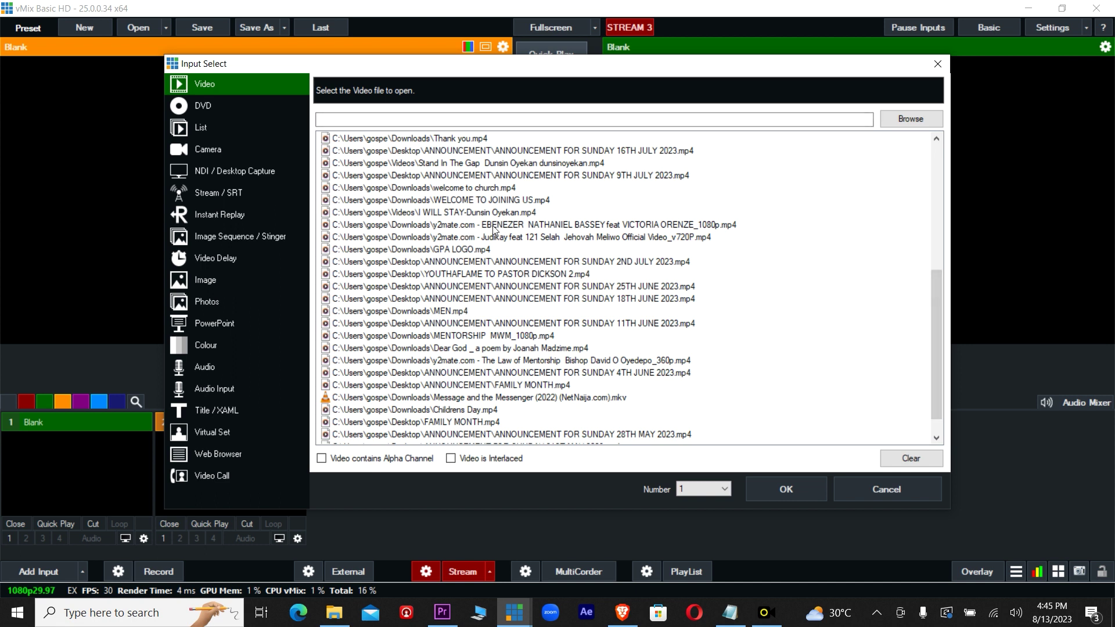
{"action": "left_click", "coordinate": [577, 228]}
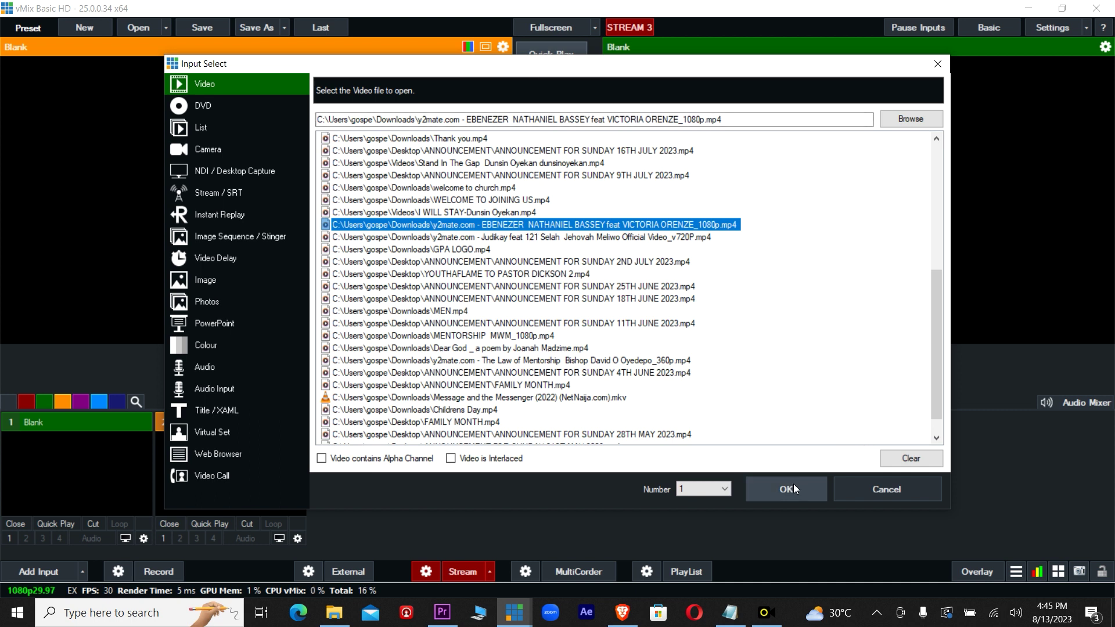
{"action": "left_click", "coordinate": [790, 500]}
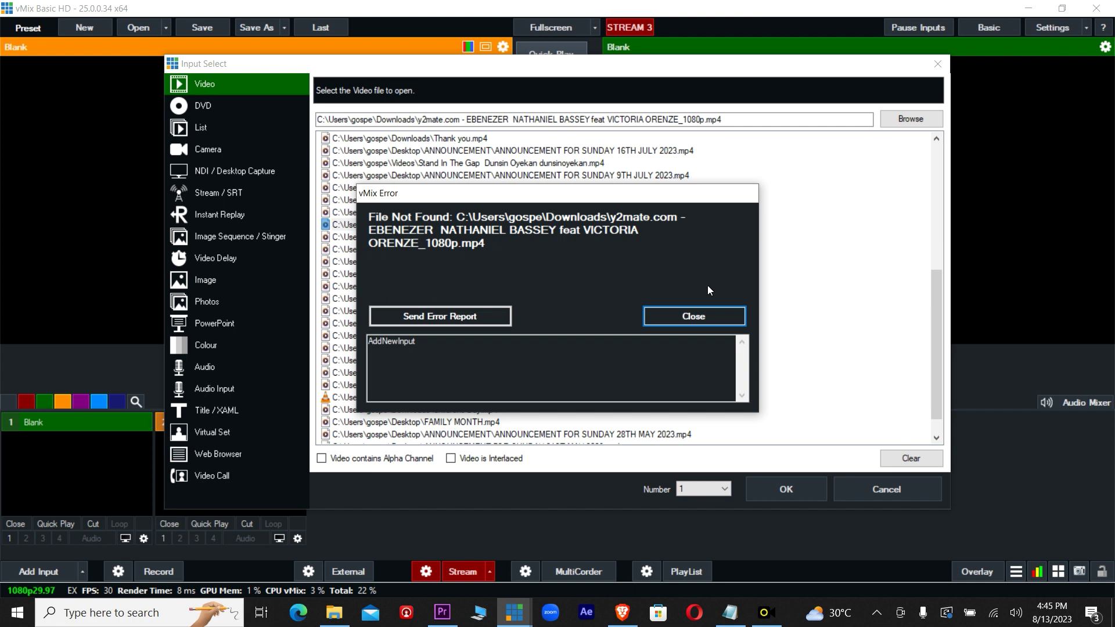
{"action": "left_click", "coordinate": [694, 317]}
{"action": "scroll", "coordinate": [702, 228], "scroll_direction": "up", "scroll_amount": 7}
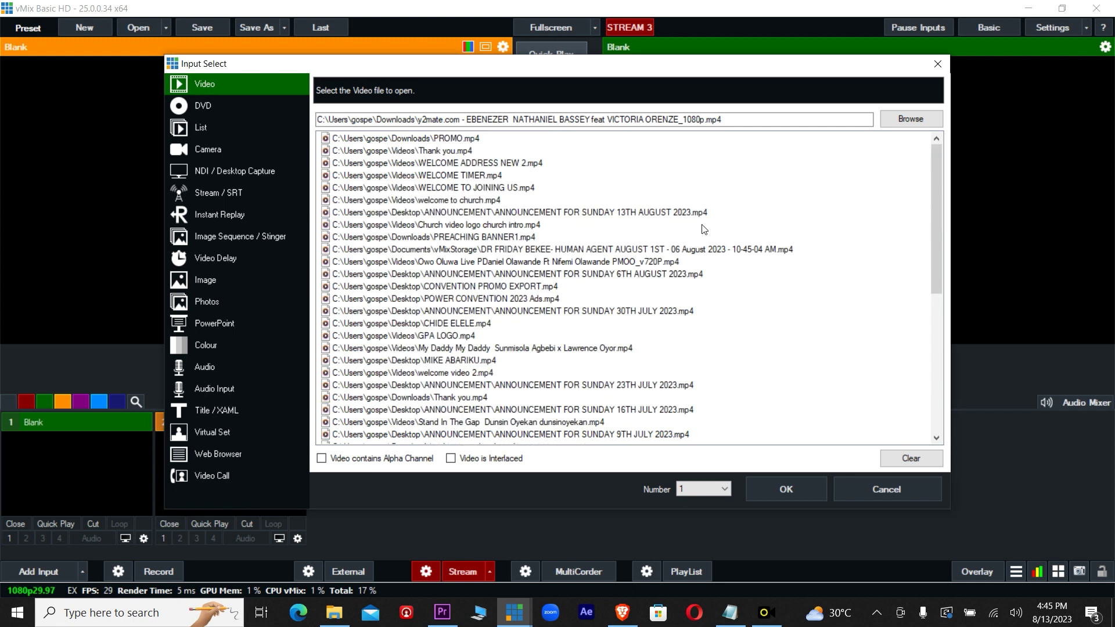
Clear the file path and pick the Judikay Jehovah Meliwo video from the Videos folder.
{"action": "triple_click", "coordinate": [829, 120]}
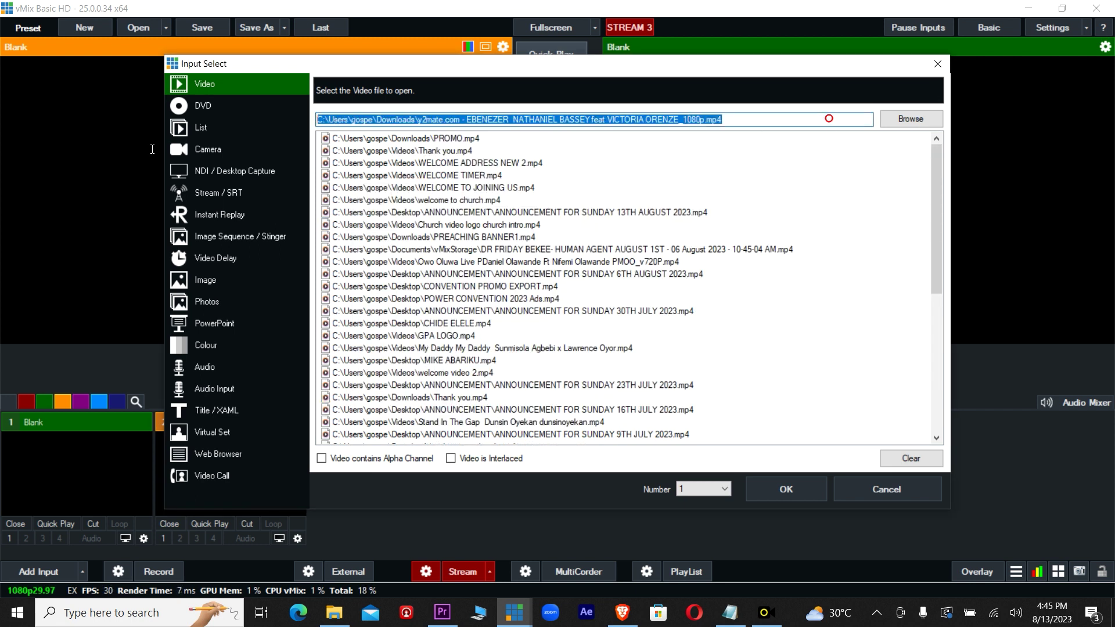
{"action": "key", "text": "BackSpace"}
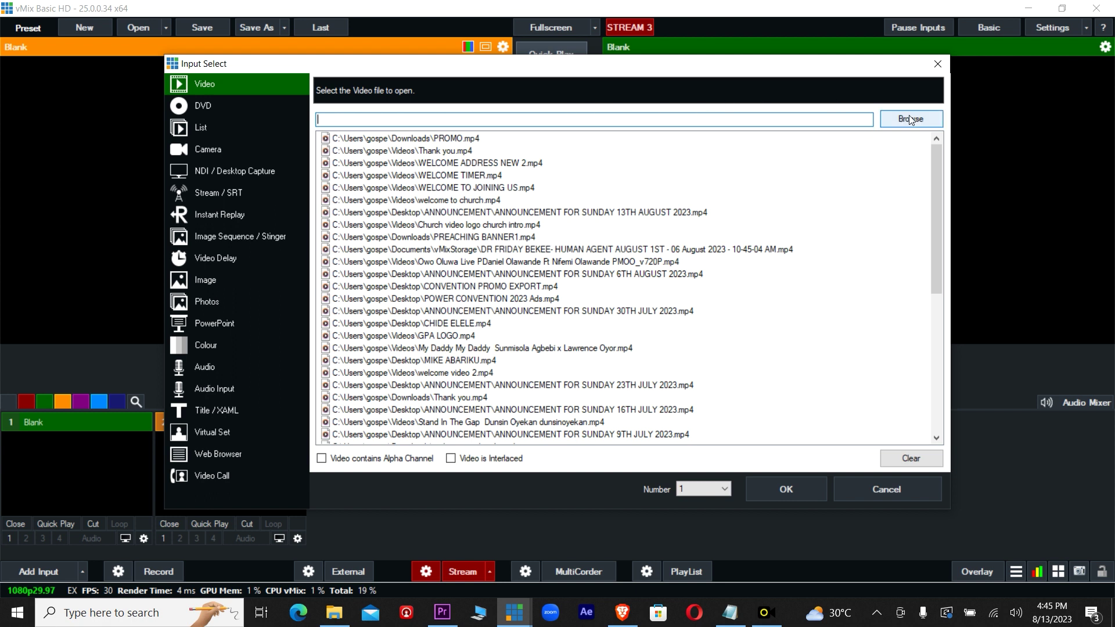
{"action": "left_click", "coordinate": [908, 119]}
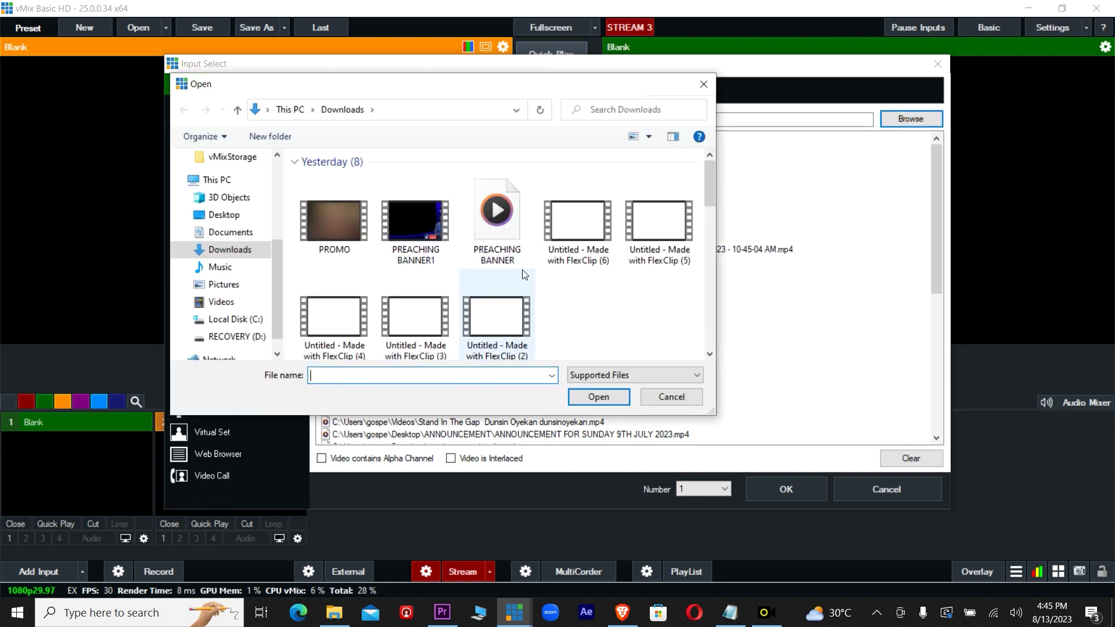
{"action": "left_click_drag", "start_coordinate": [710, 192], "coordinate": [713, 216]}
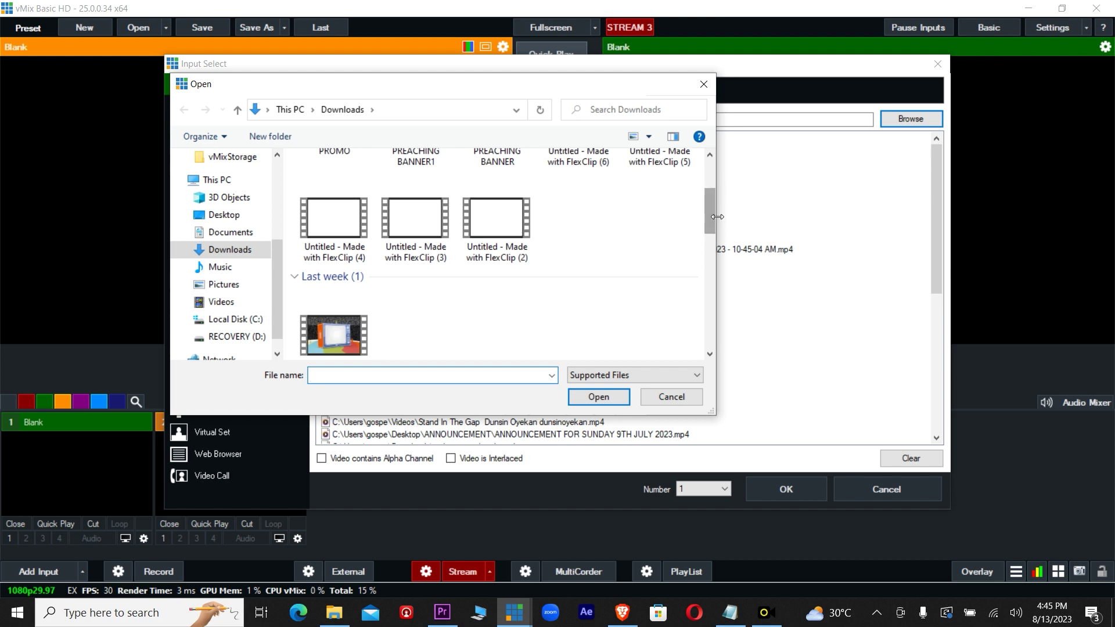
{"action": "left_click_drag", "start_coordinate": [710, 210], "coordinate": [714, 235]}
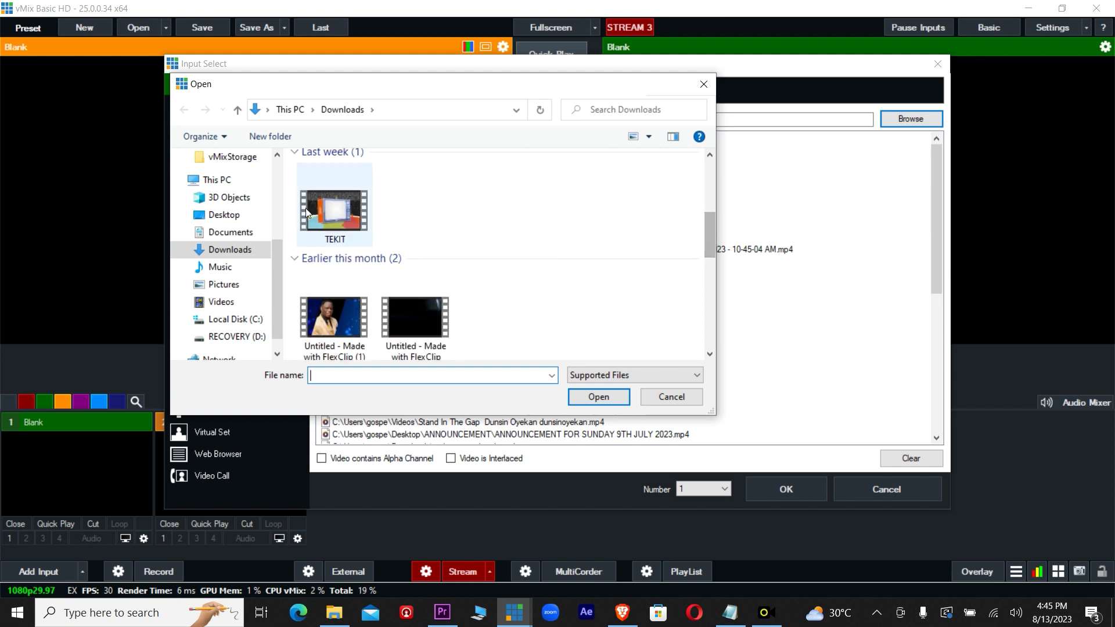
{"action": "left_click", "coordinate": [348, 206]}
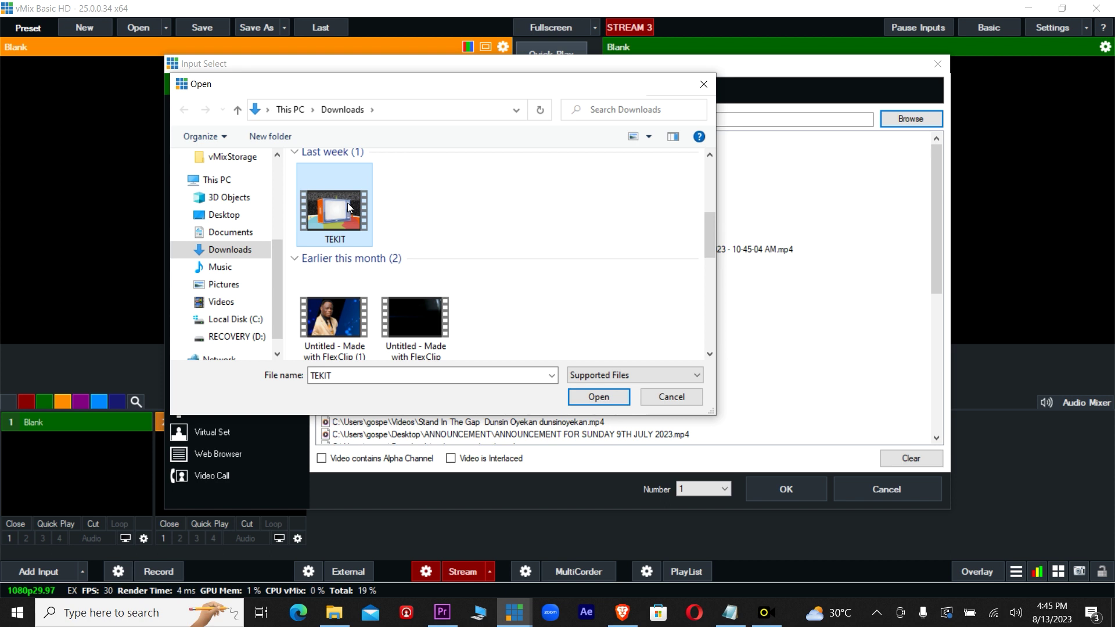
{"action": "left_click_drag", "start_coordinate": [704, 237], "coordinate": [708, 174]}
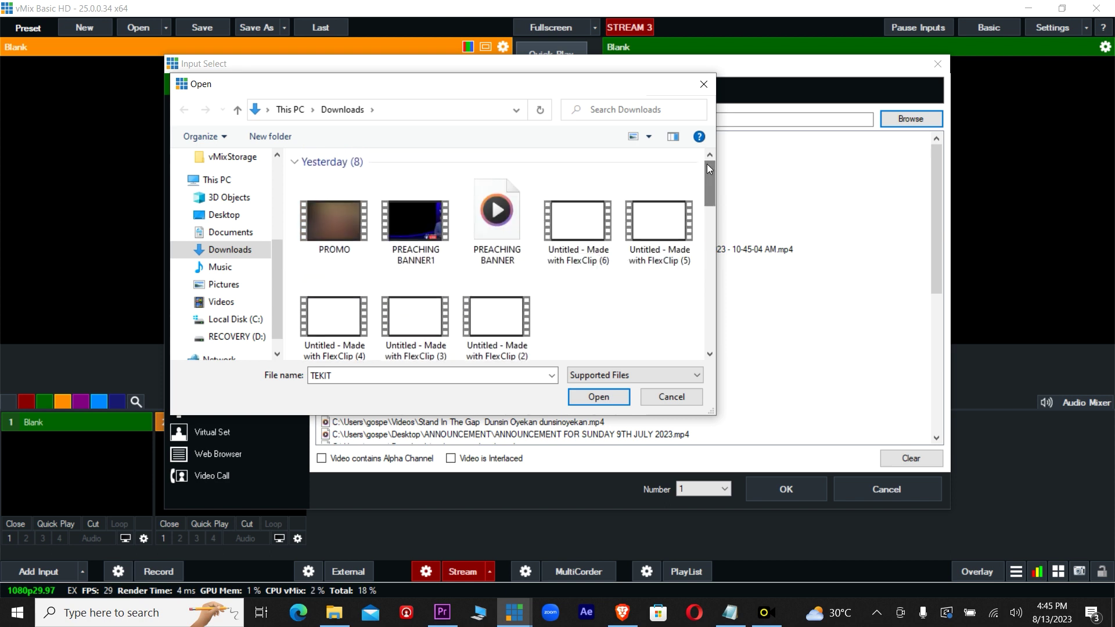
{"action": "left_click", "coordinate": [223, 303]}
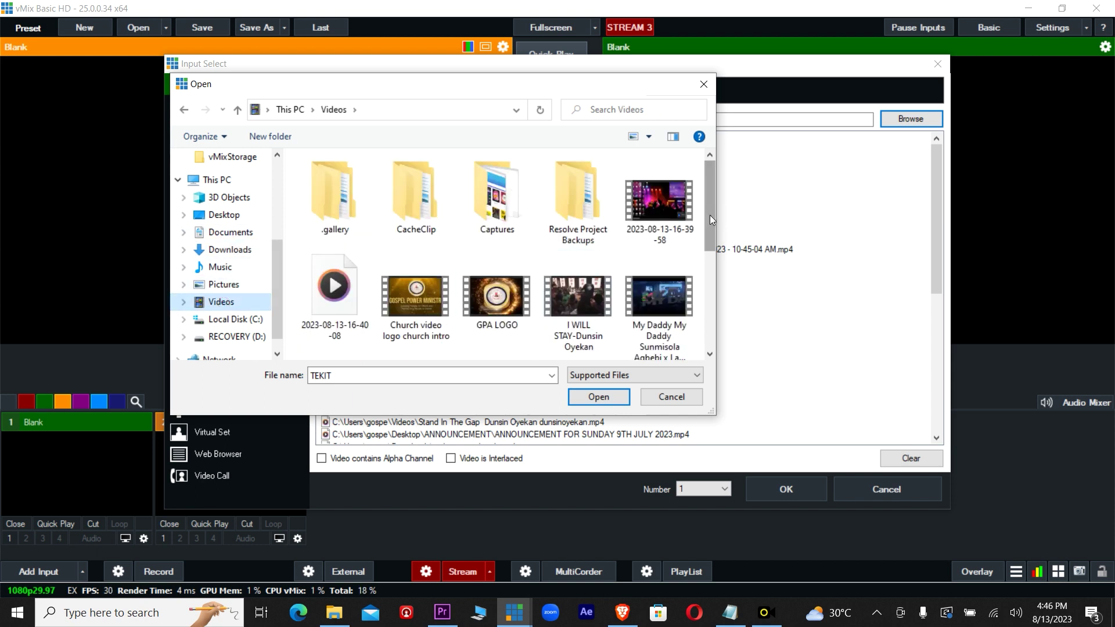
{"action": "left_click_drag", "start_coordinate": [710, 215], "coordinate": [710, 266]}
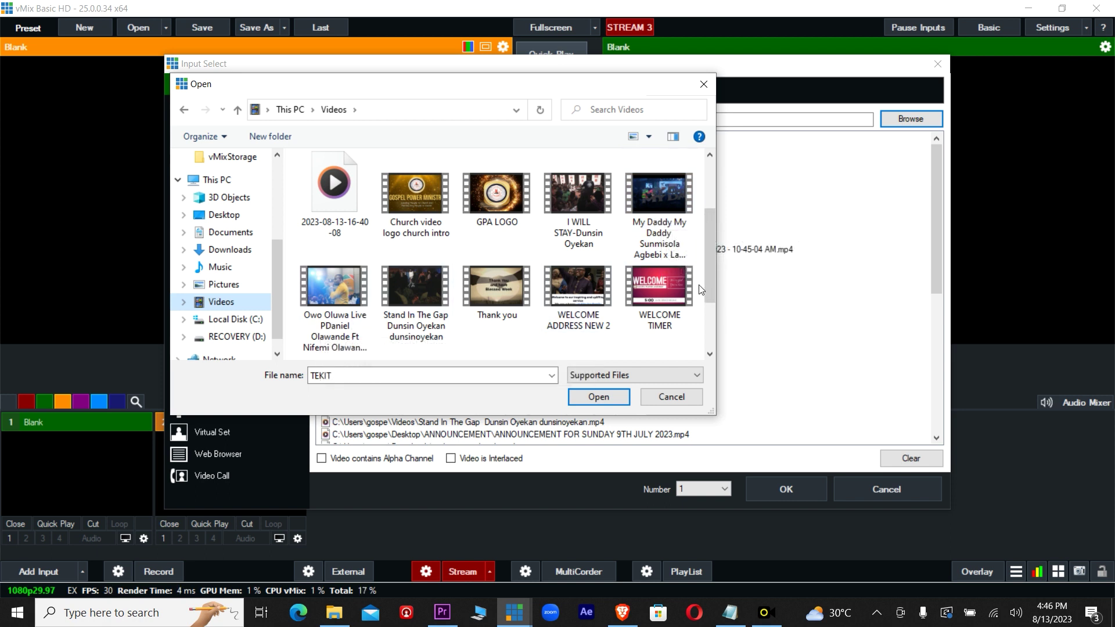
{"action": "left_click_drag", "start_coordinate": [708, 276], "coordinate": [705, 333]}
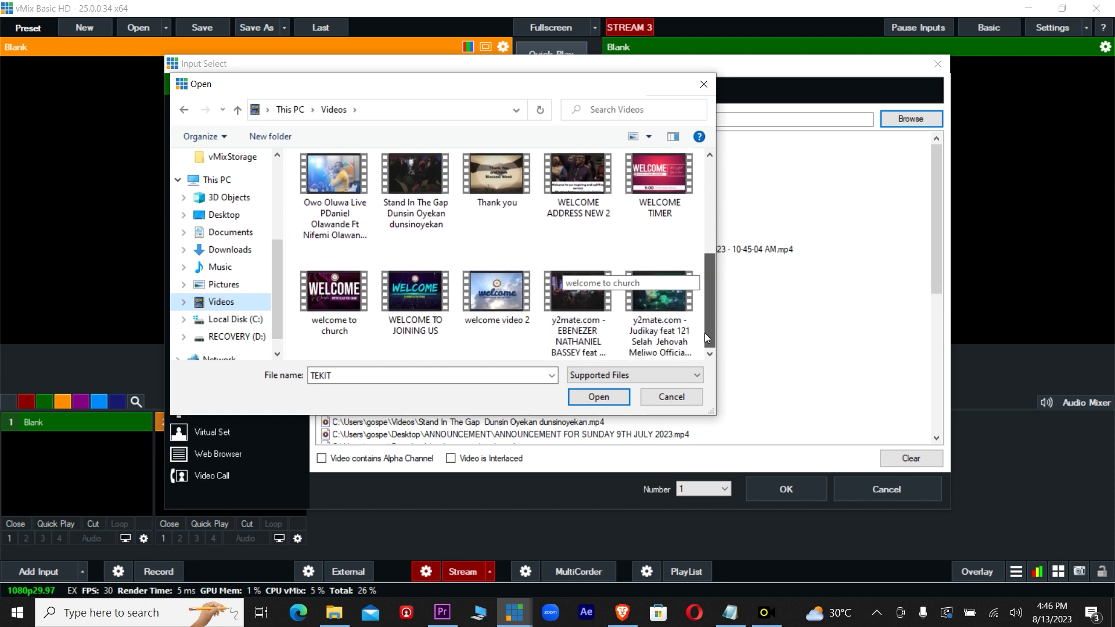
{"action": "double_click", "coordinate": [660, 340]}
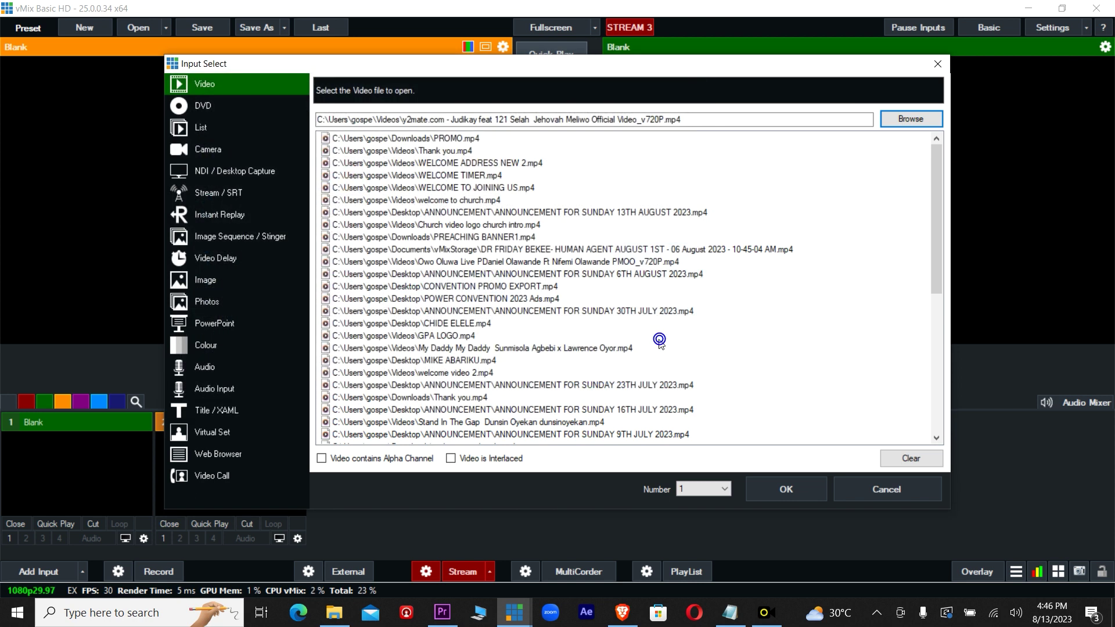
Add the Judikay video as input 1, preview and play it, and switch its audio off.
{"action": "left_click", "coordinate": [788, 489]}
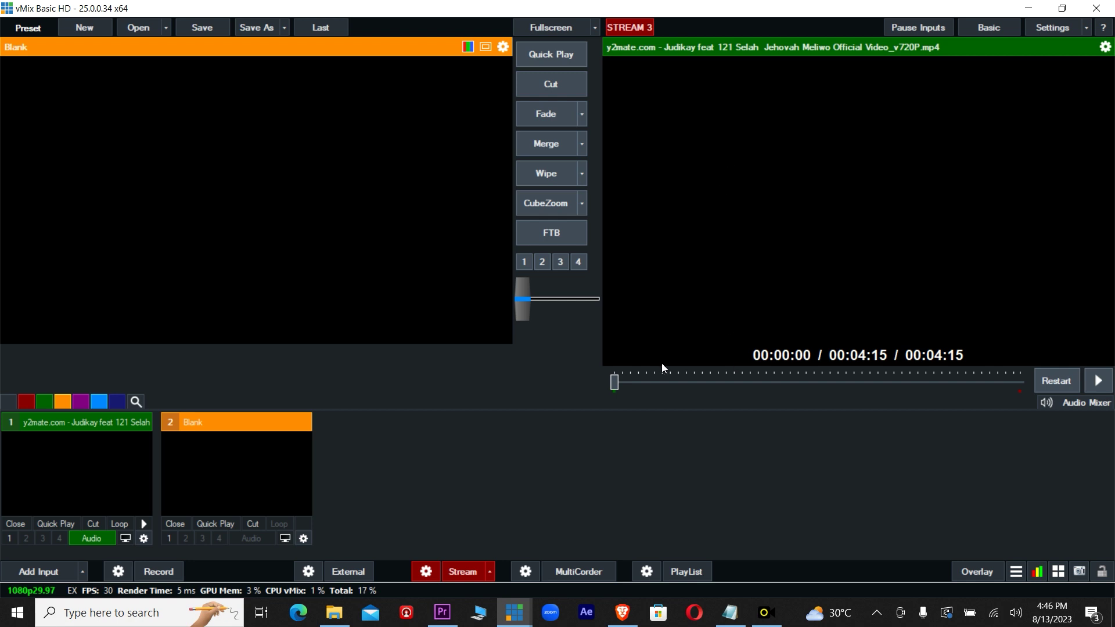
{"action": "left_click", "coordinate": [95, 464]}
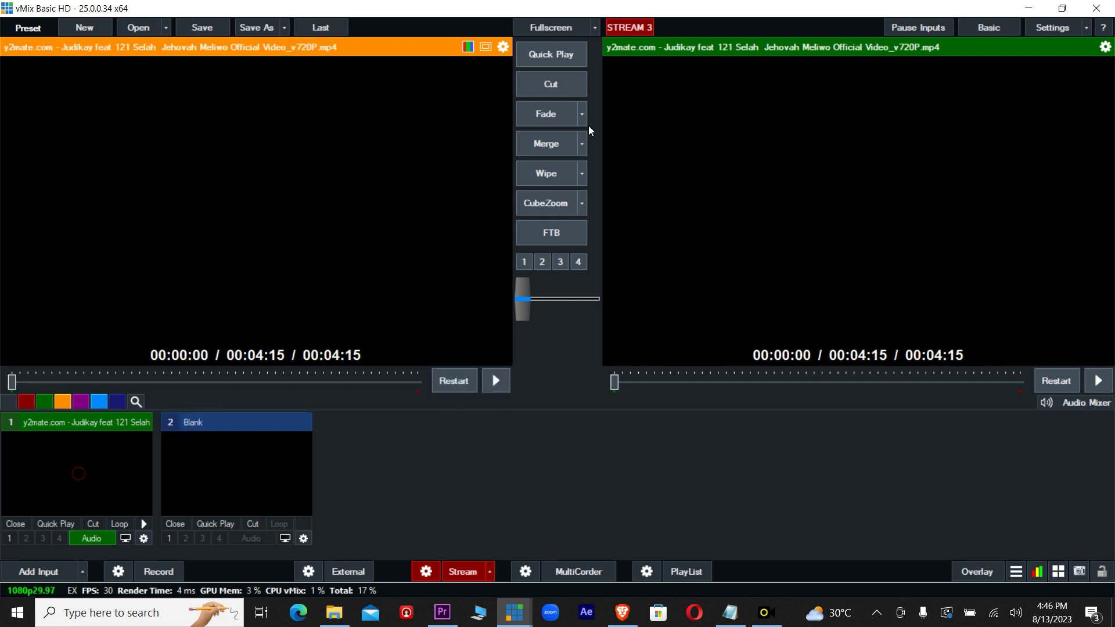
{"action": "left_click", "coordinate": [551, 54]}
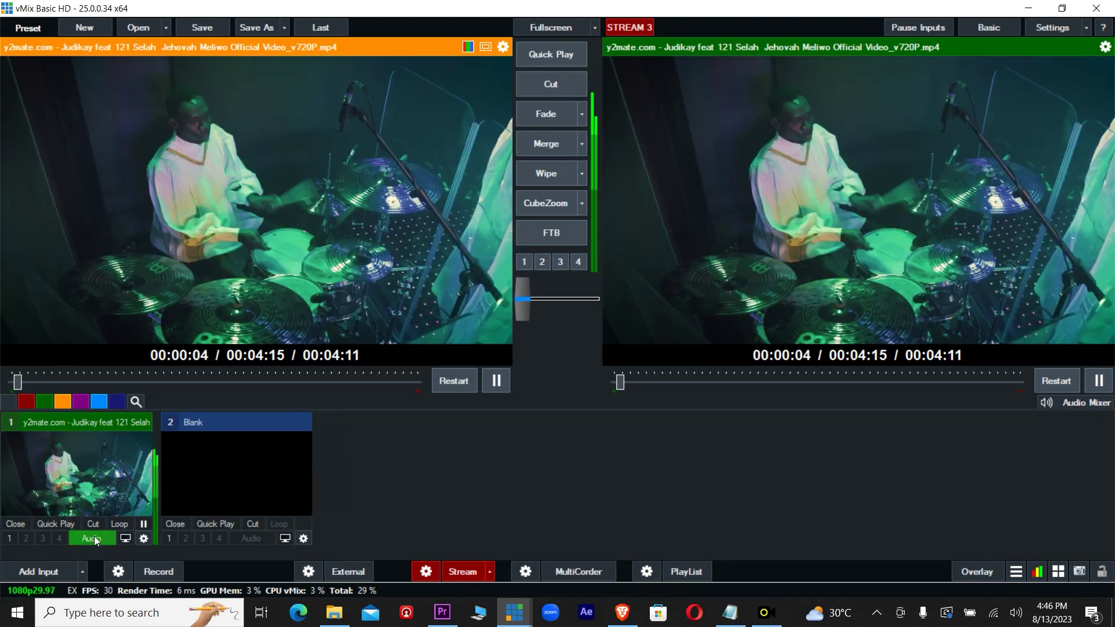
{"action": "left_click", "coordinate": [91, 538]}
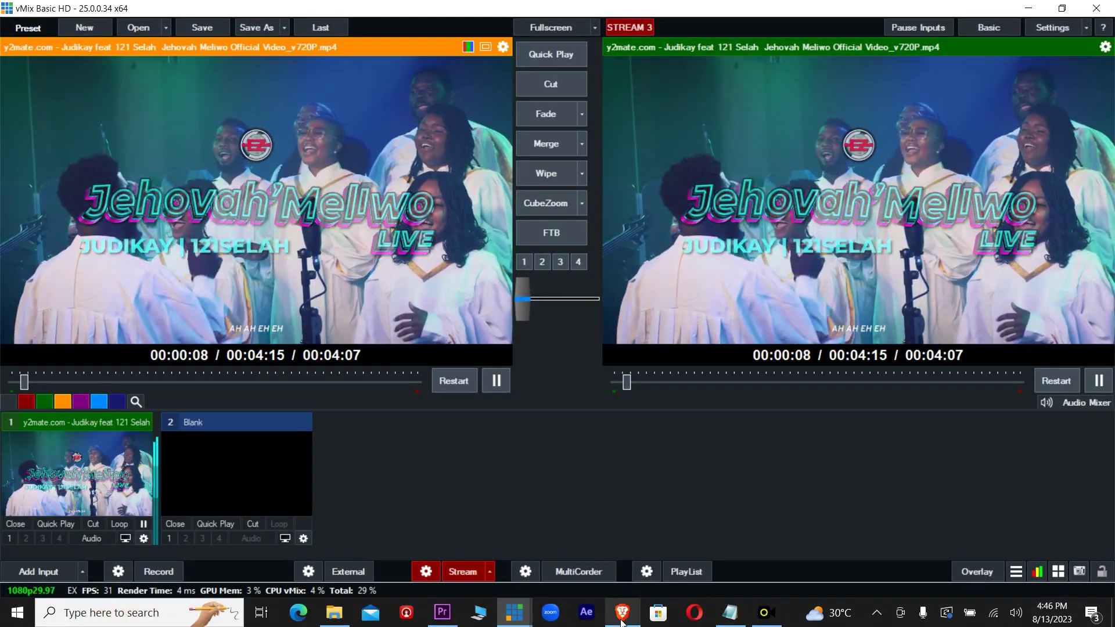
Bring the Yellow Duck window forward to confirm the Instagram stream shows LIVE.
{"action": "left_click", "coordinate": [765, 613]}
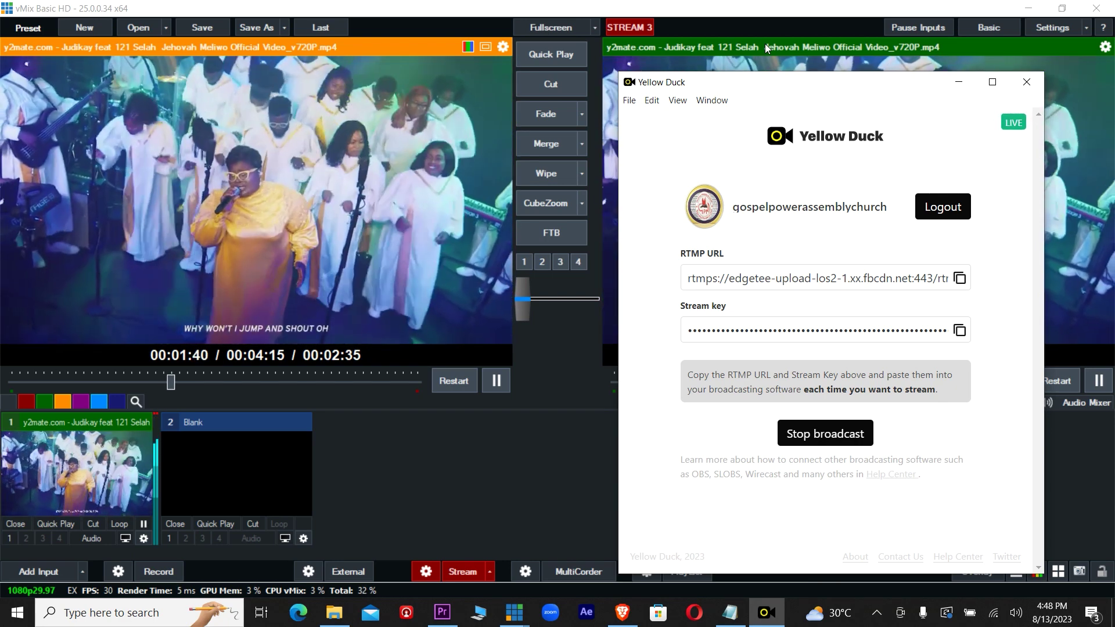
{"action": "left_click_drag", "start_coordinate": [822, 92], "coordinate": [625, 92]}
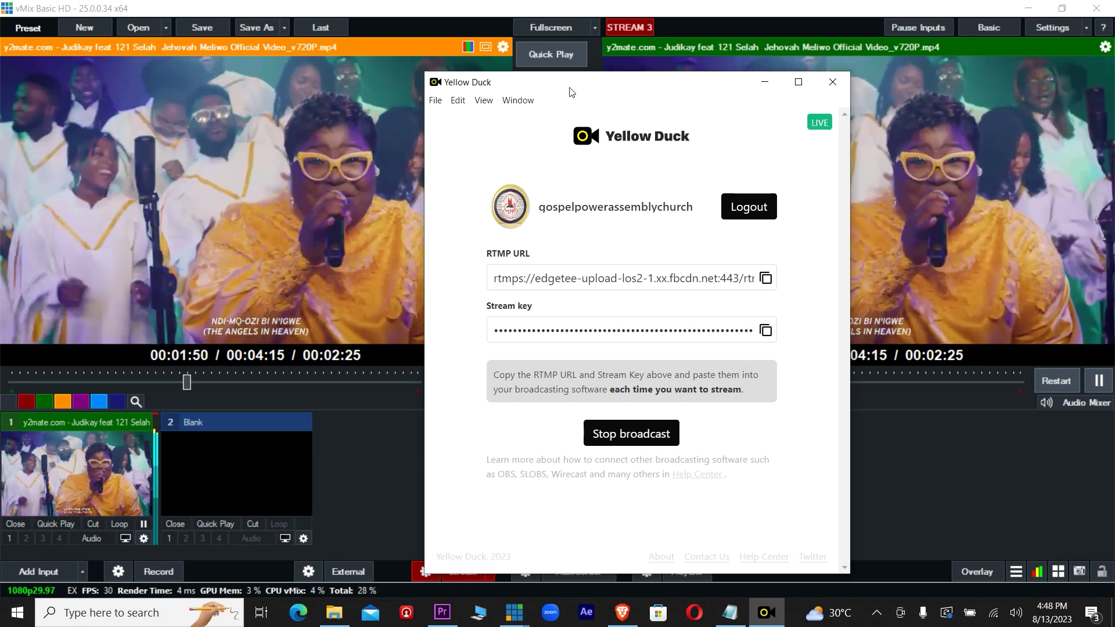
{"action": "mouse_move", "coordinate": [601, 91]}
{"action": "left_mouse_down"}
{"action": "mouse_move", "coordinate": [714, 135]}
{"action": "mouse_move", "coordinate": [732, 91]}
{"action": "left_mouse_up"}
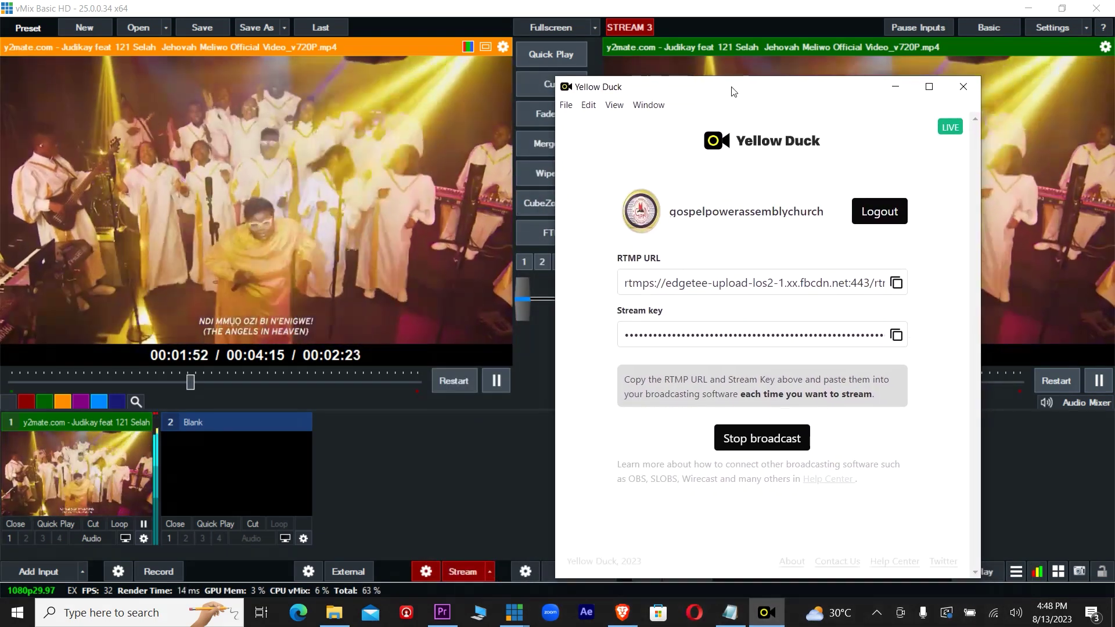